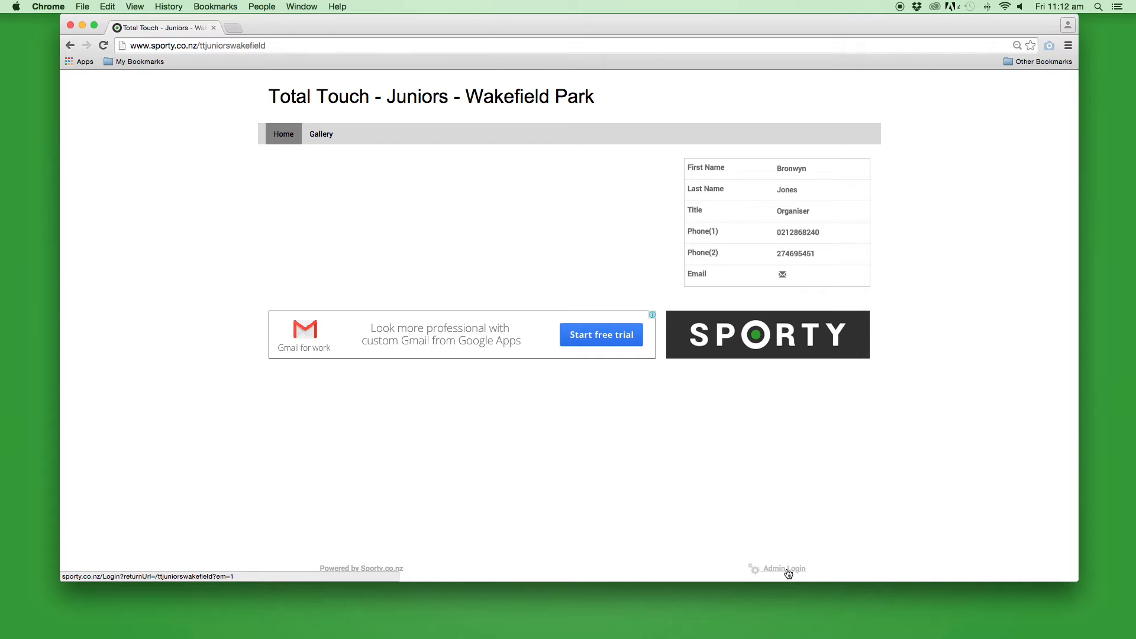
# Log in as site administrator with the admin username and password, then start adding main-column content
pyautogui.click(787, 569)
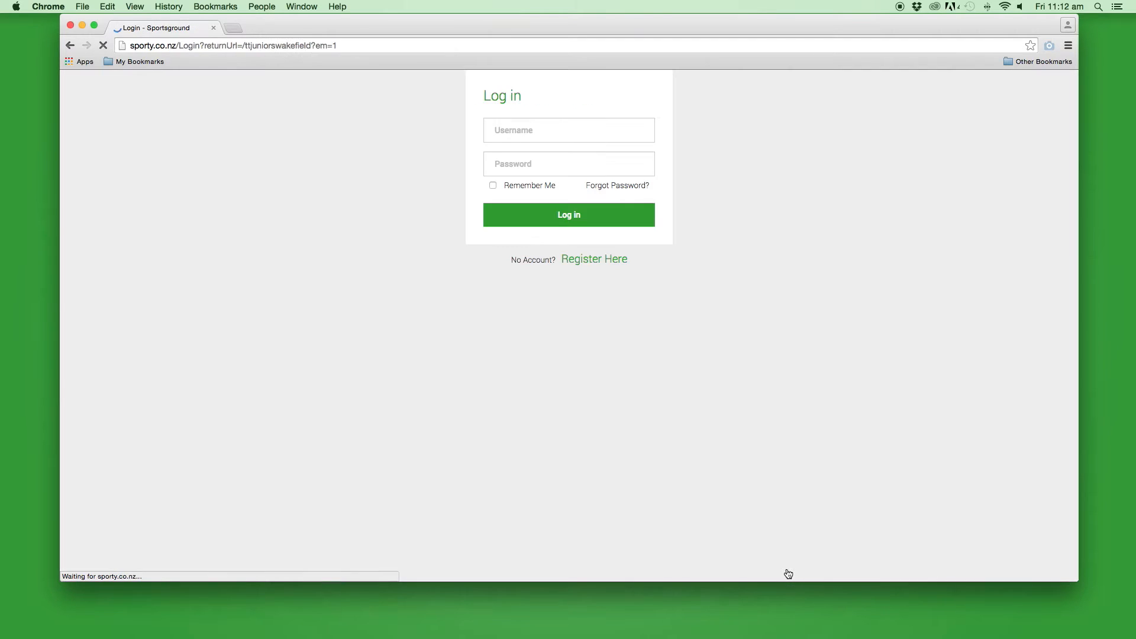
pyautogui.write('j')
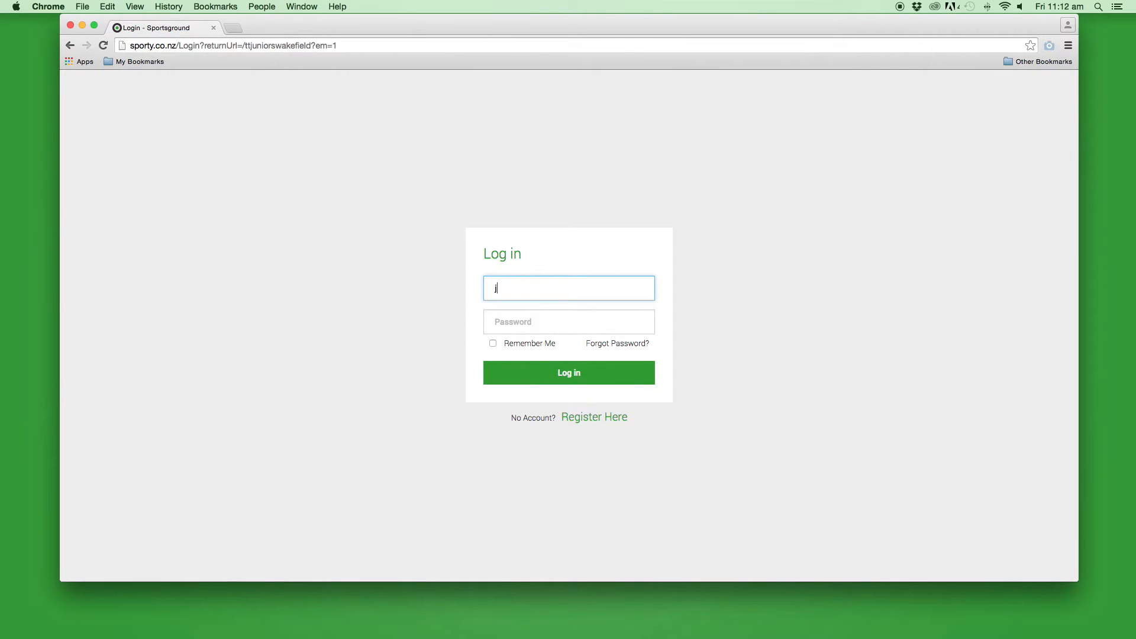
pyautogui.write('oadmin')
pyautogui.press('Tab')
pyautogui.write('••••••')
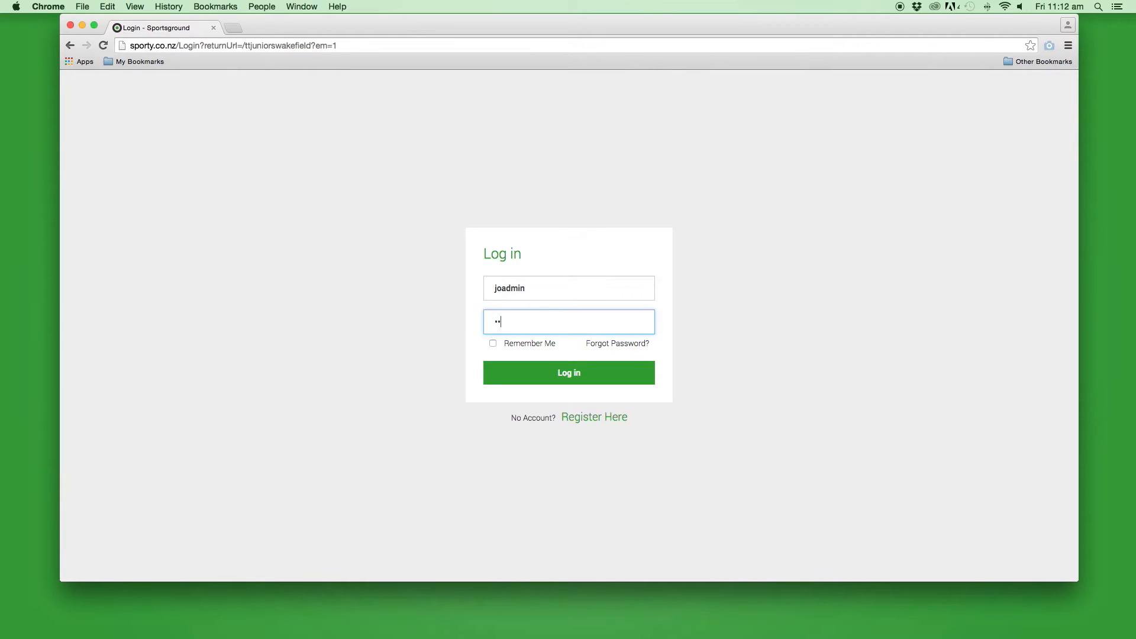
pyautogui.write('••')
pyautogui.click(586, 372)
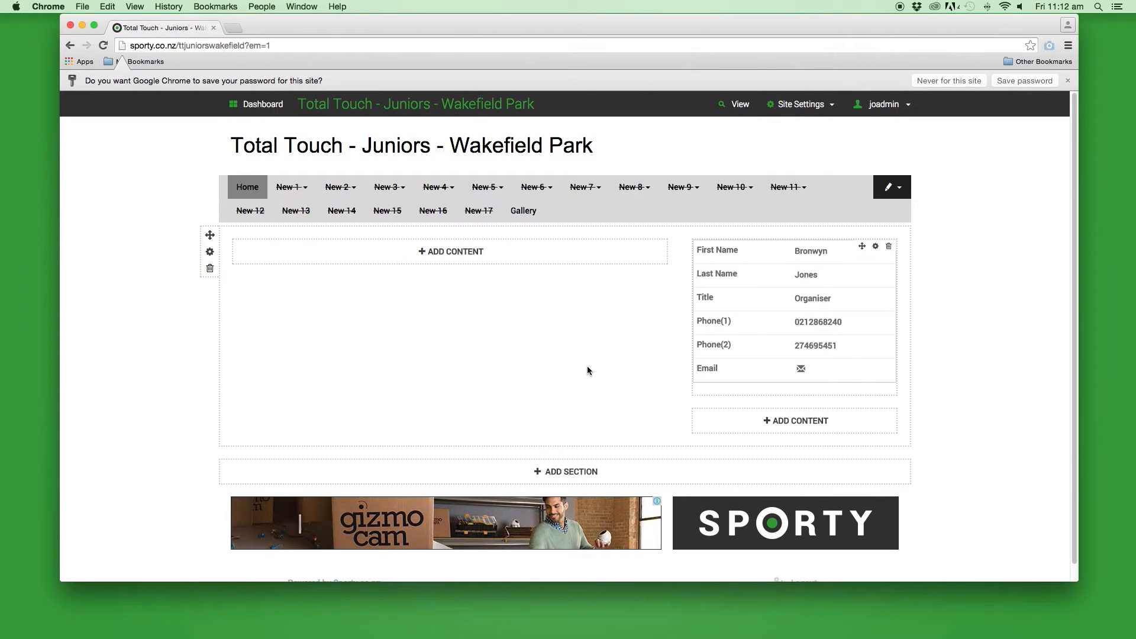
pyautogui.click(505, 255)
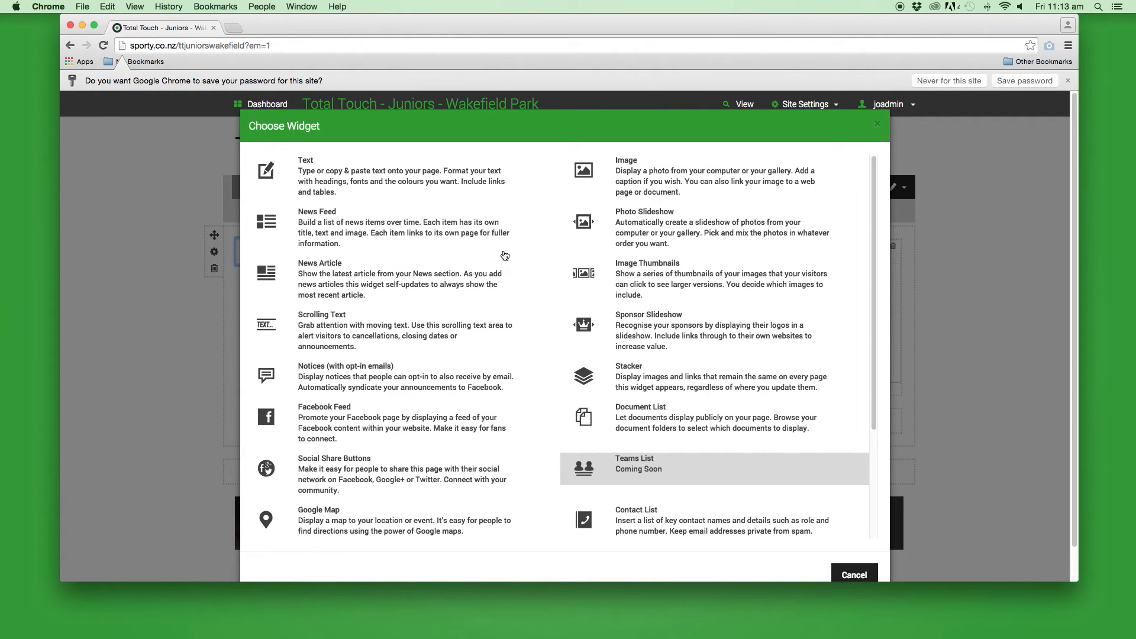
# Add an Online Form widget showing Touch Team Manager Sign Up (2015 / 2016) to the main column
pyautogui.scroll(-1, 502, 290)
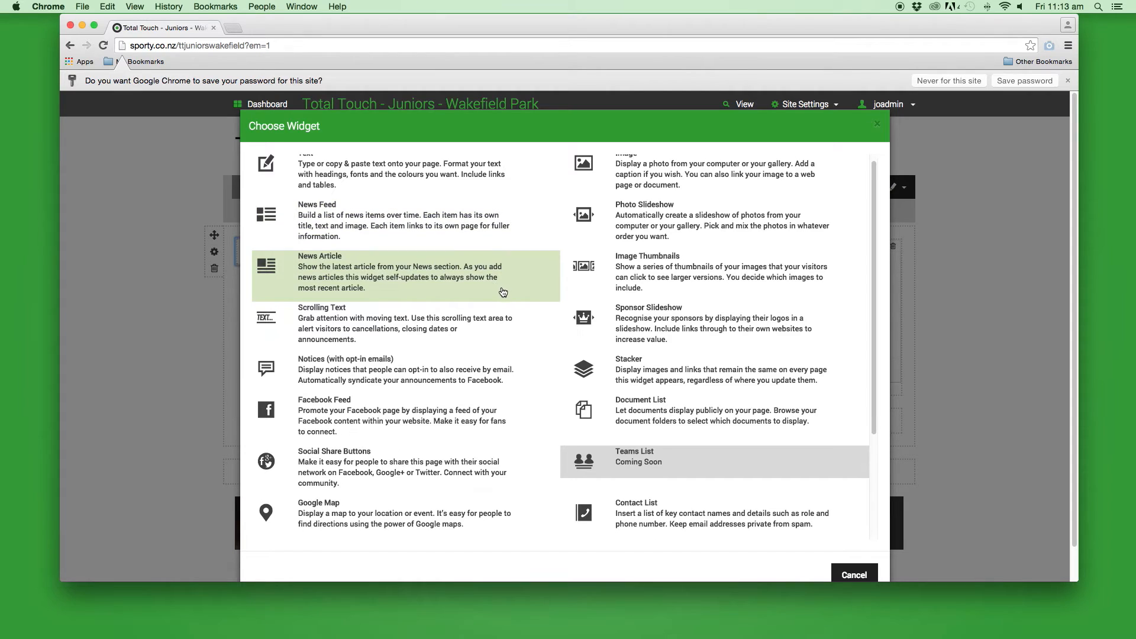
pyautogui.scroll(-5, 502, 291)
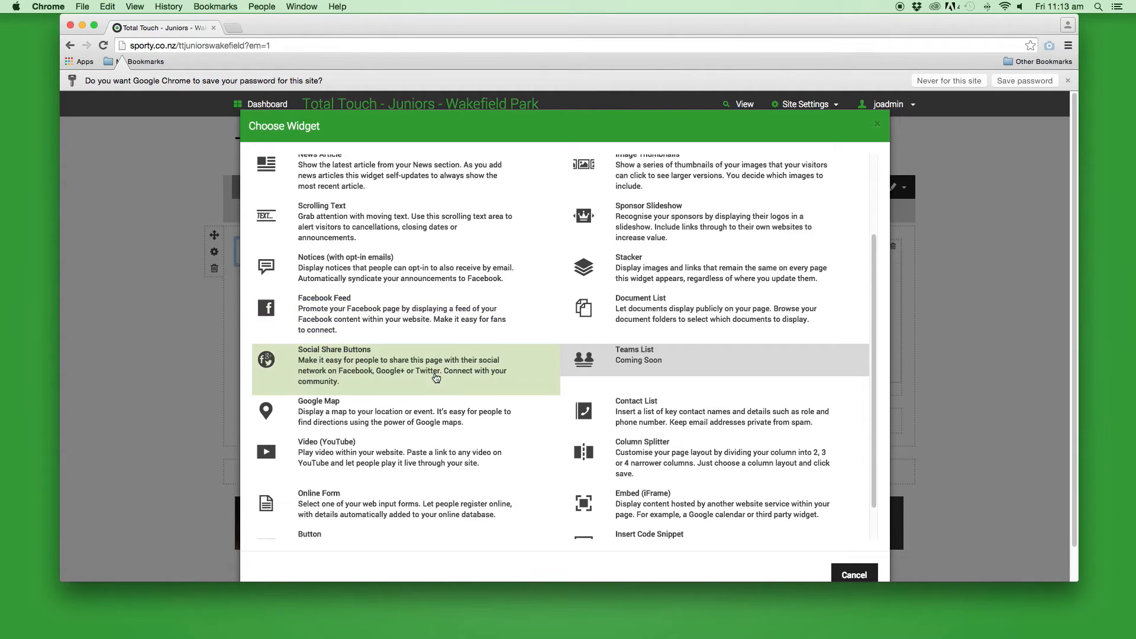
pyautogui.scroll(-4, 436, 378)
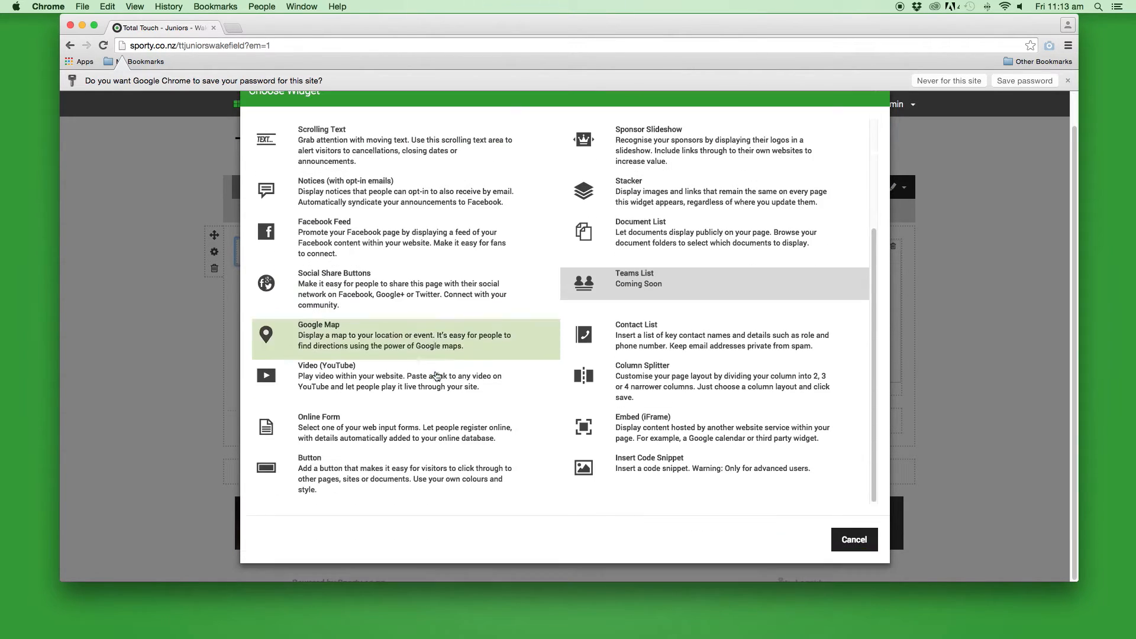
pyautogui.click(398, 432)
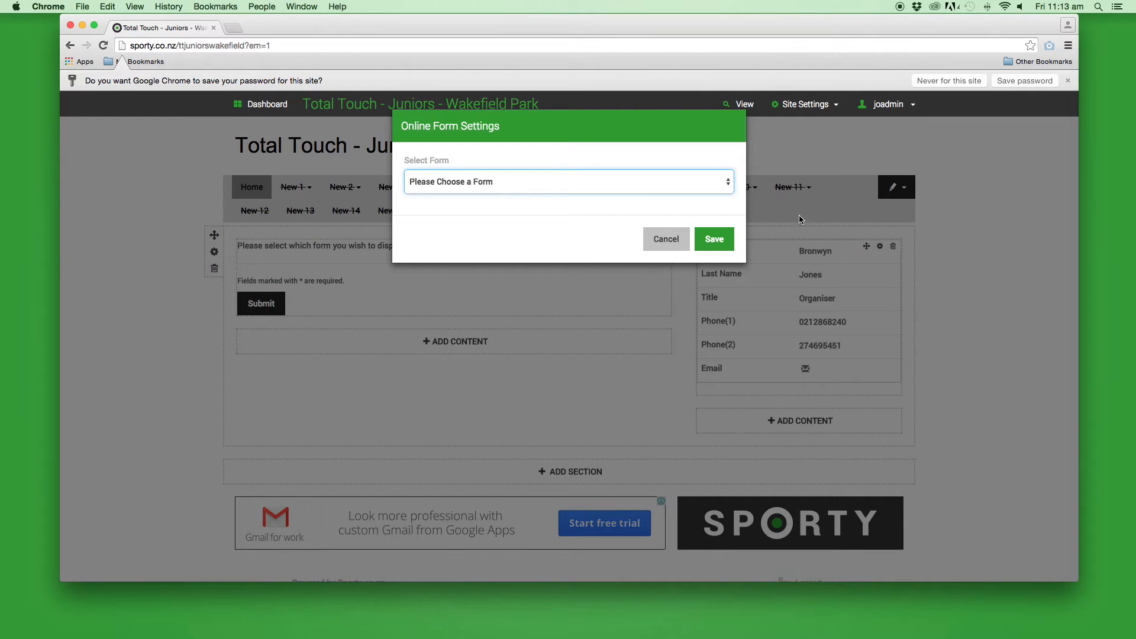
pyautogui.click(717, 186)
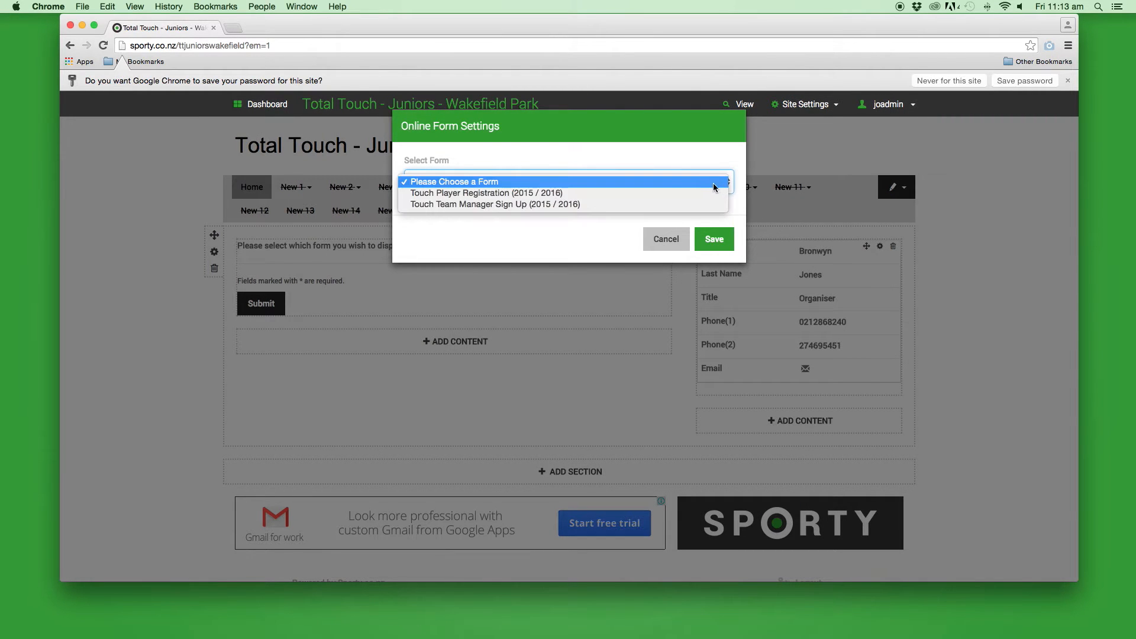
pyautogui.click(608, 205)
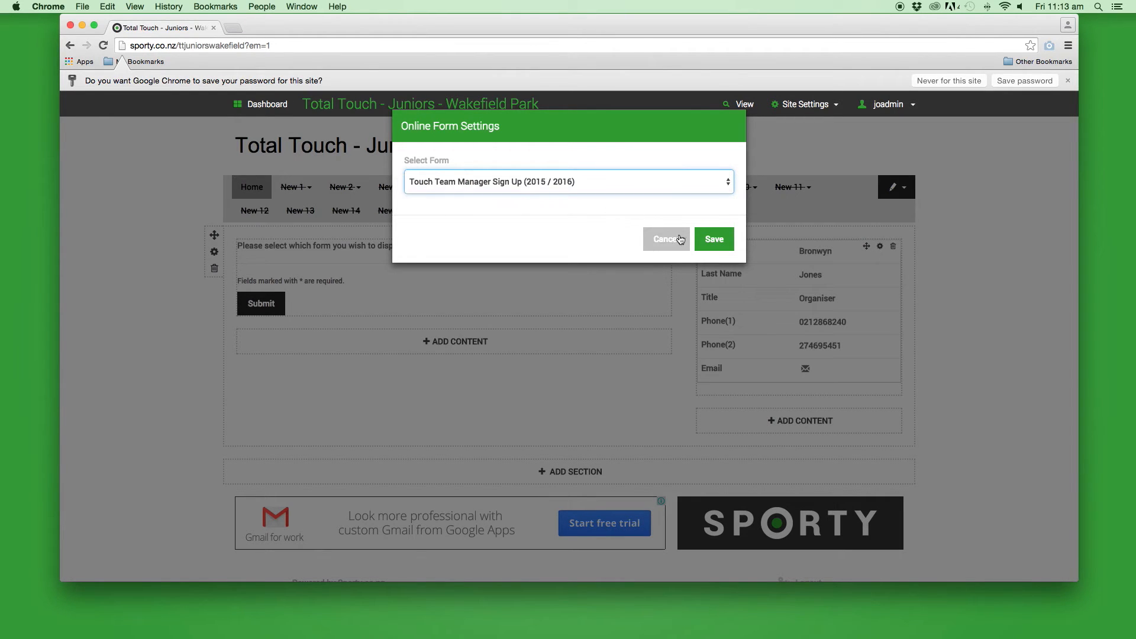
pyautogui.click(708, 240)
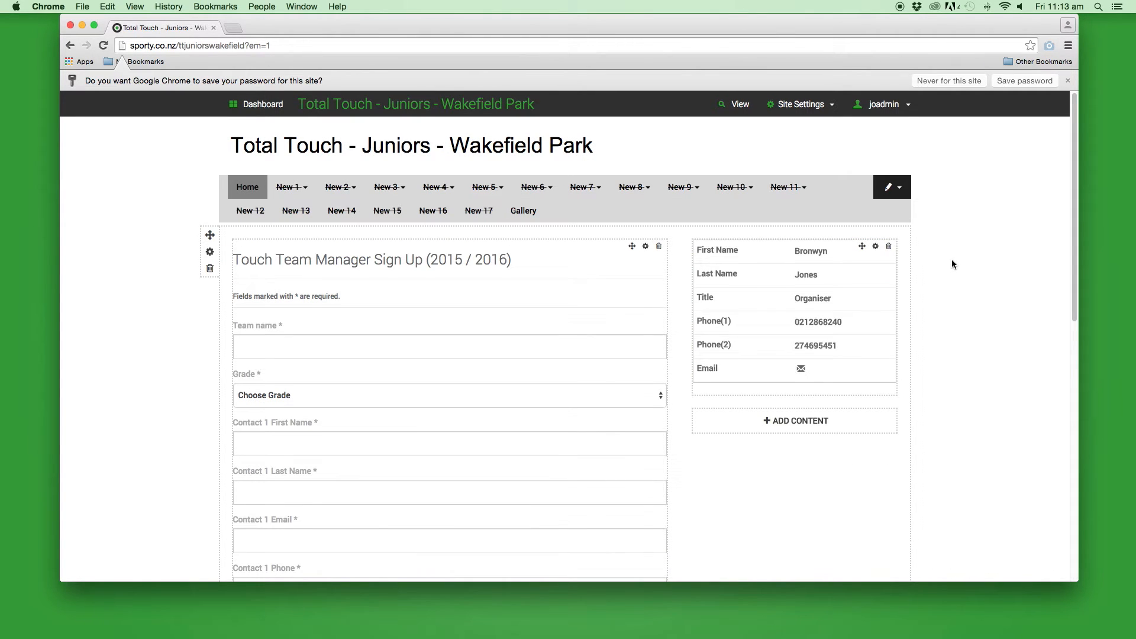
# Preview the public home page with the sign-up form, then return and go to the Dashboard
pyautogui.scroll(-1, 954, 263)
pyautogui.scroll(2, 952, 261)
pyautogui.click(740, 107)
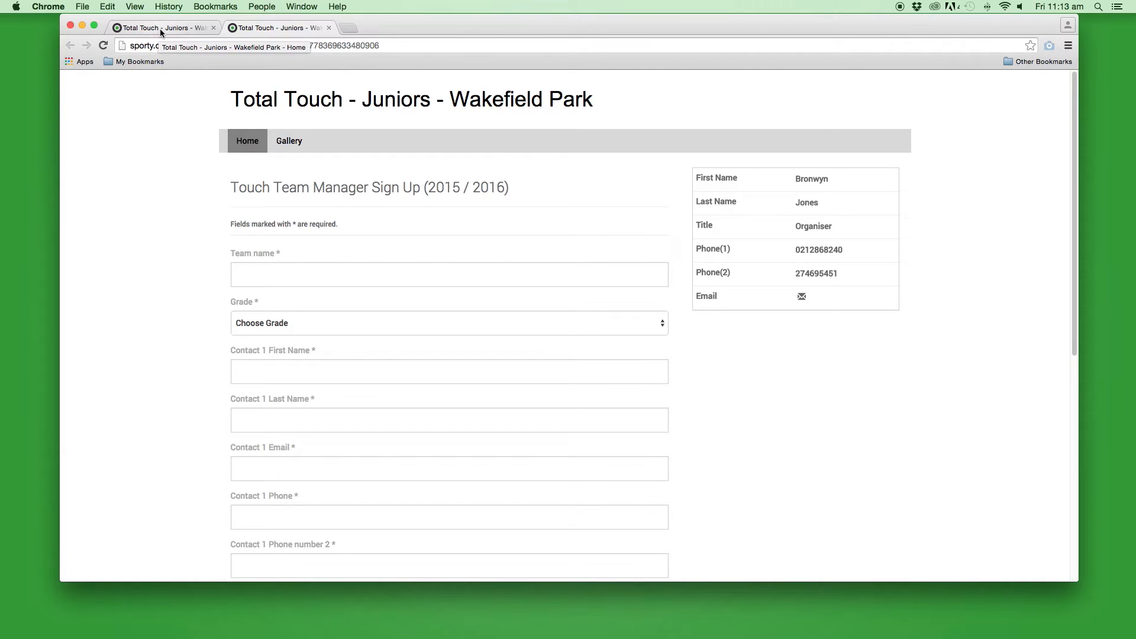
pyautogui.click(159, 28)
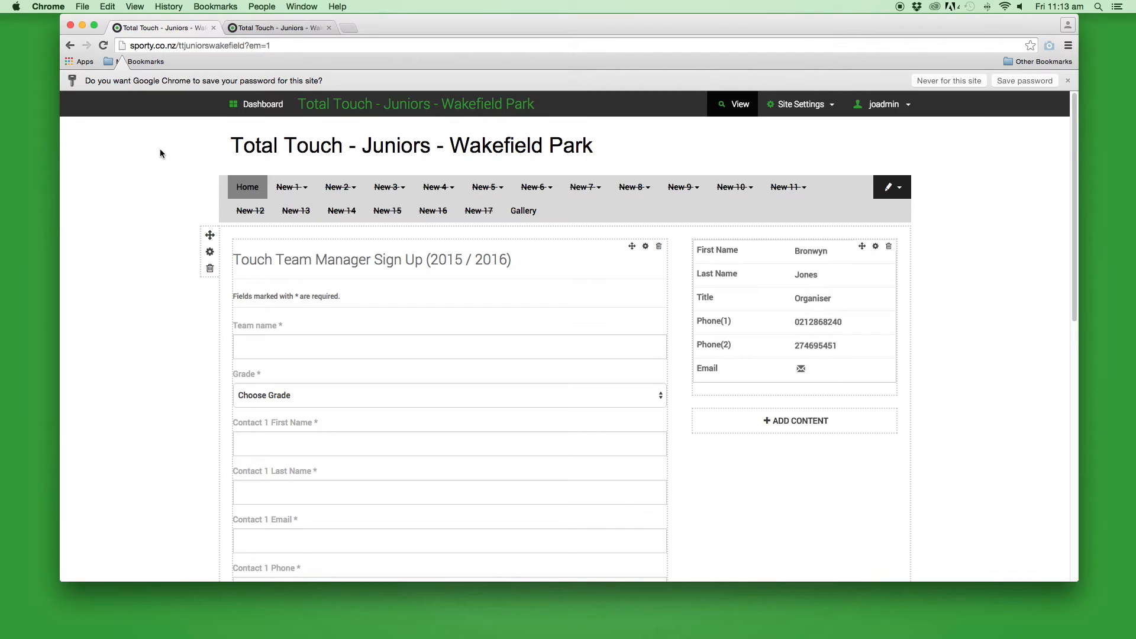
pyautogui.click(260, 106)
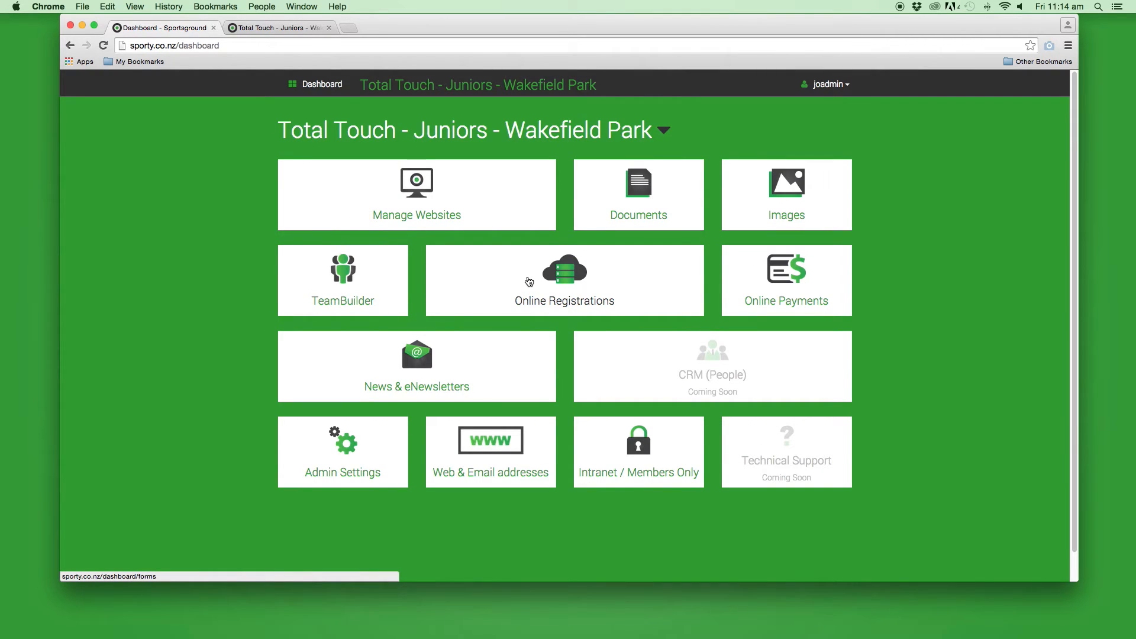
# Edit the Touch Team Manager Sign Up form from Online Registrations
pyautogui.click(529, 281)
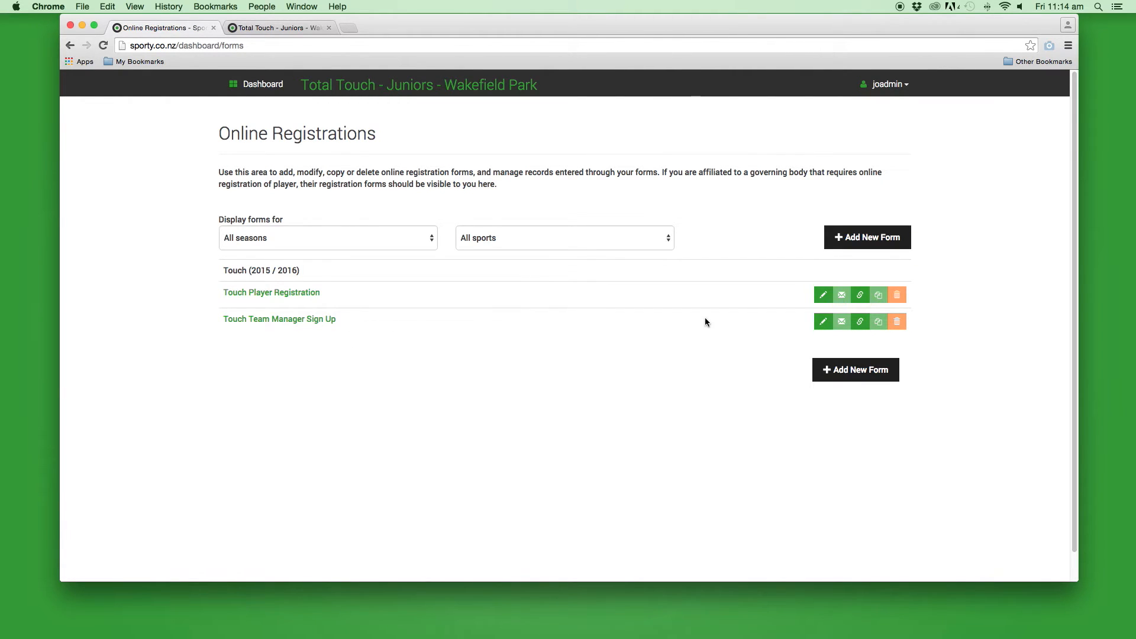
pyautogui.click(822, 324)
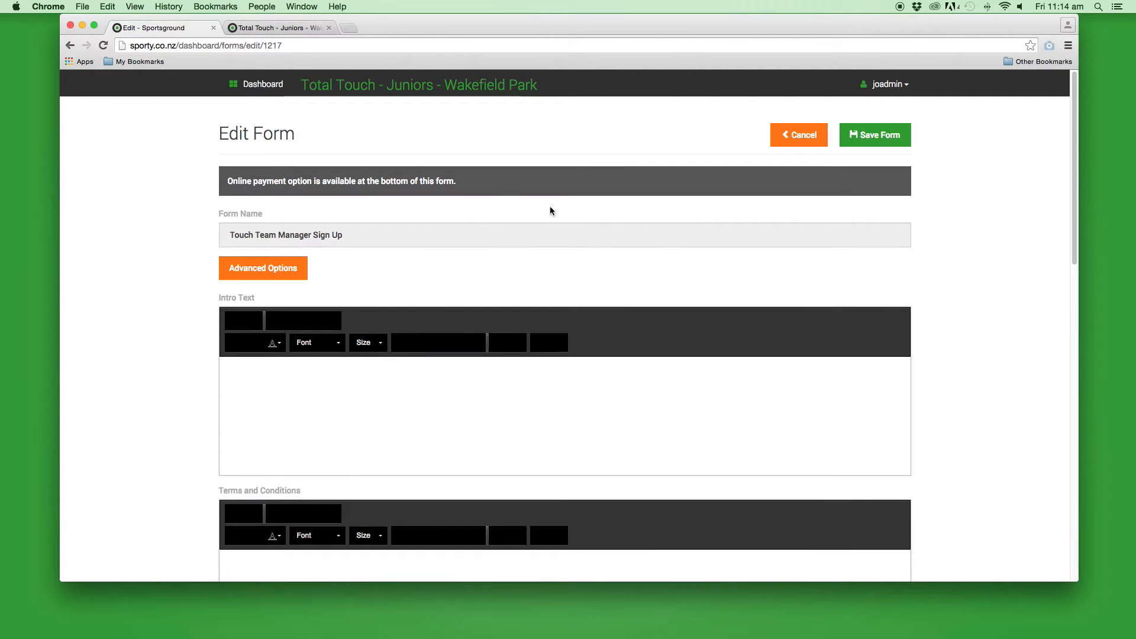
# Write the intro text 'Season starts 1 November Team managers meeting 20th October'
pyautogui.scroll(-1, 496, 195)
pyautogui.click(289, 366)
pyautogui.write('Se')
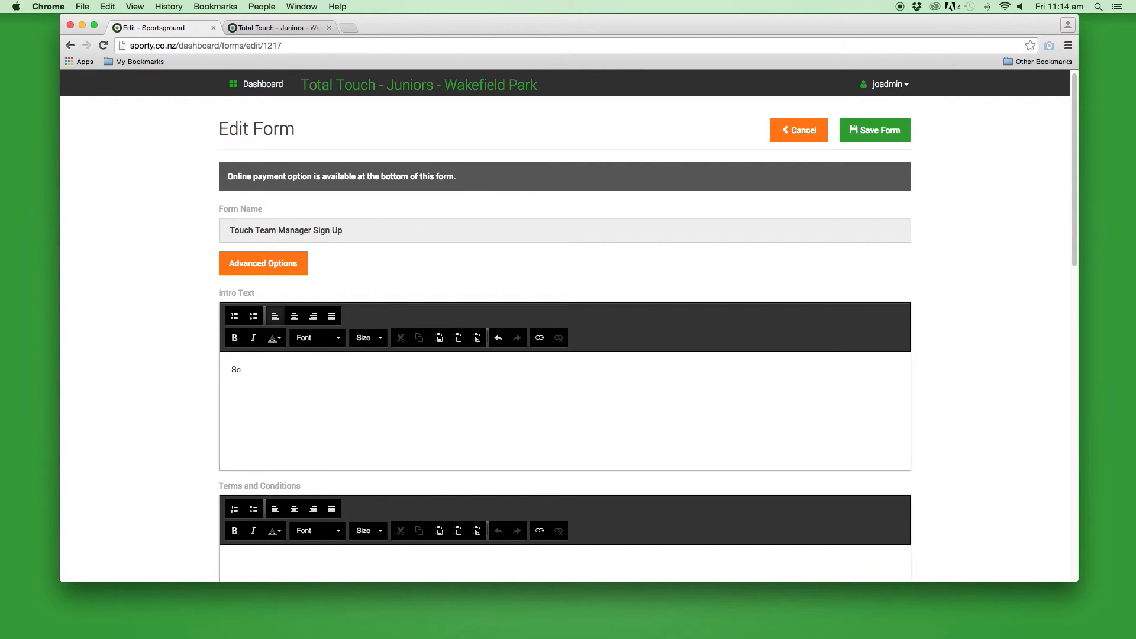
pyautogui.write('ason starts 1')
pyautogui.write(' November ')
pyautogui.write('Team manage')
pyautogui.write('rs mee')
pyautogui.write('ting 20th O')
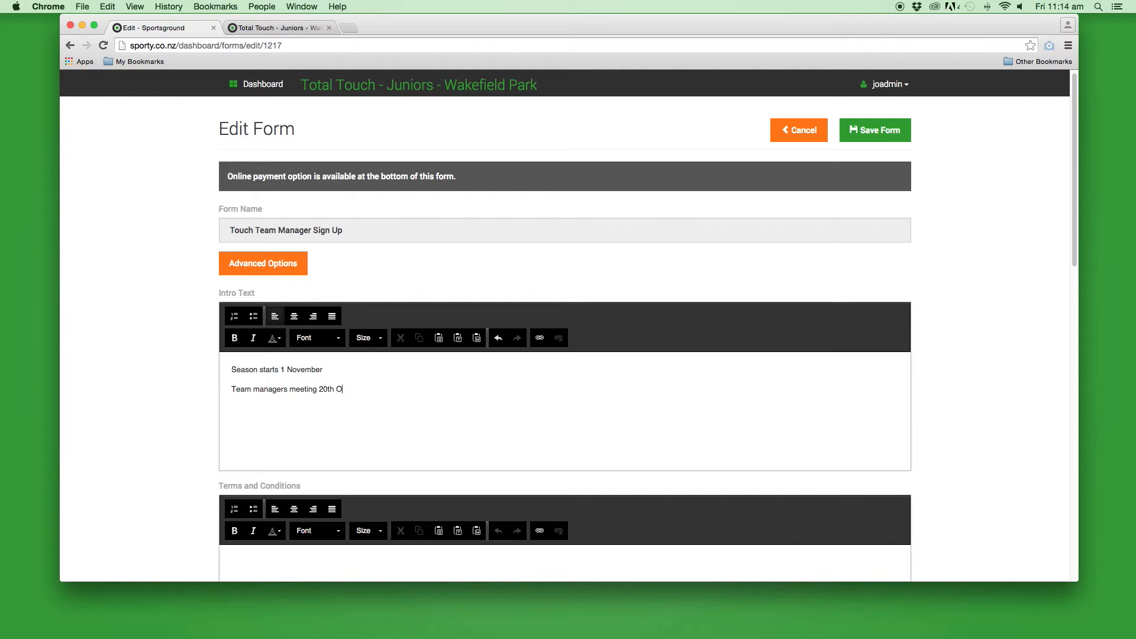
pyautogui.write('ctober')
pyautogui.scroll(-10, 935, 390)
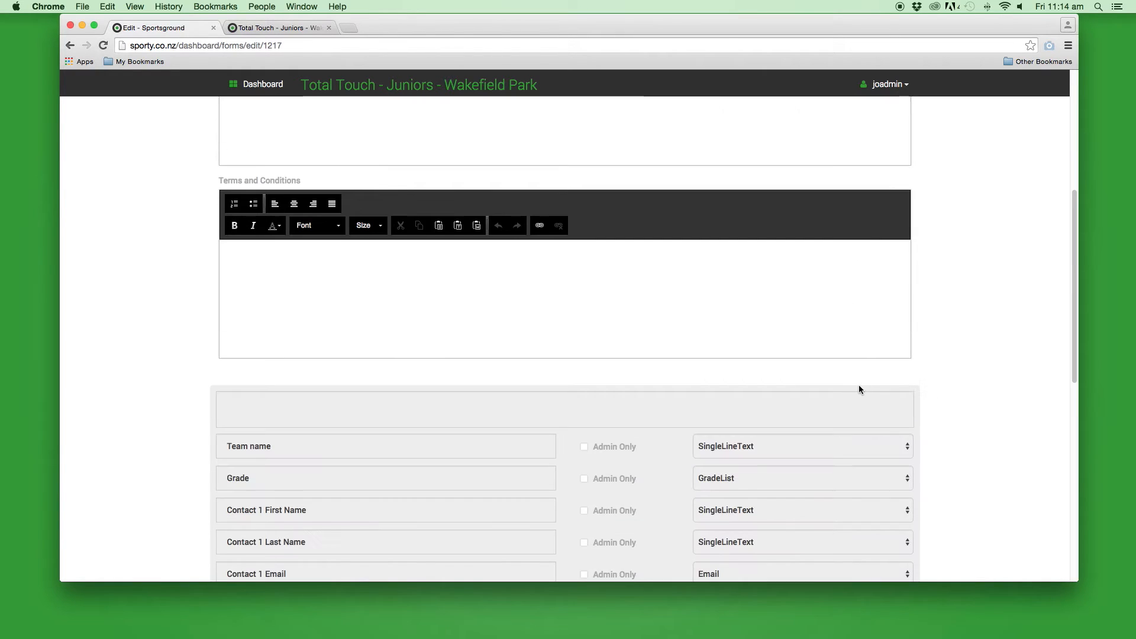
pyautogui.scroll(-2, 853, 389)
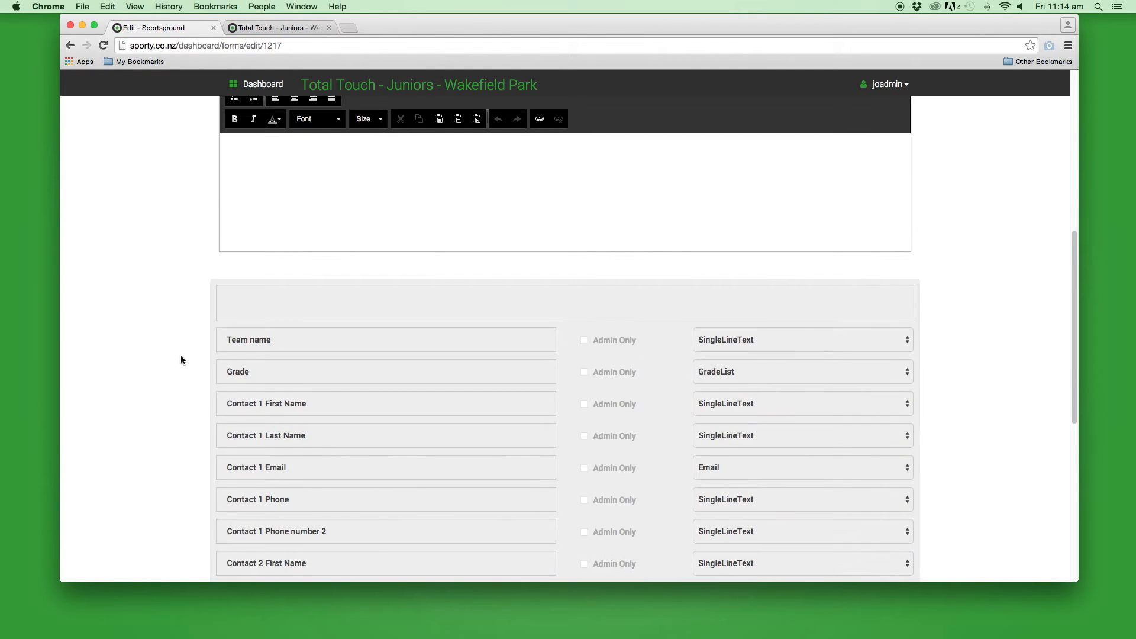
pyautogui.scroll(-3, 191, 363)
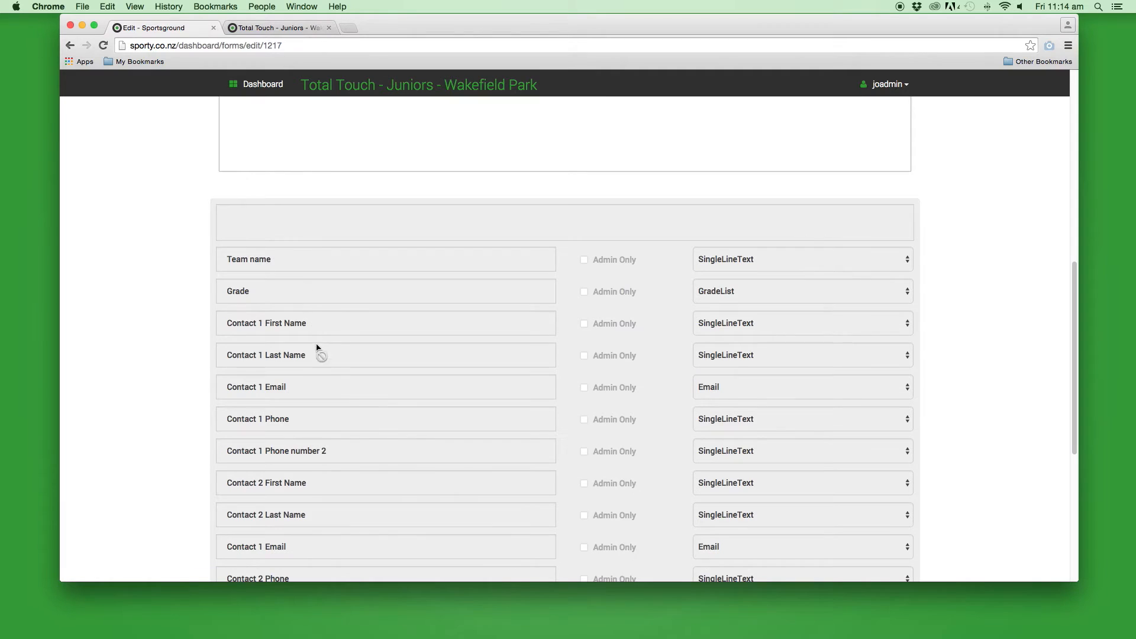
pyautogui.scroll(-10, 335, 432)
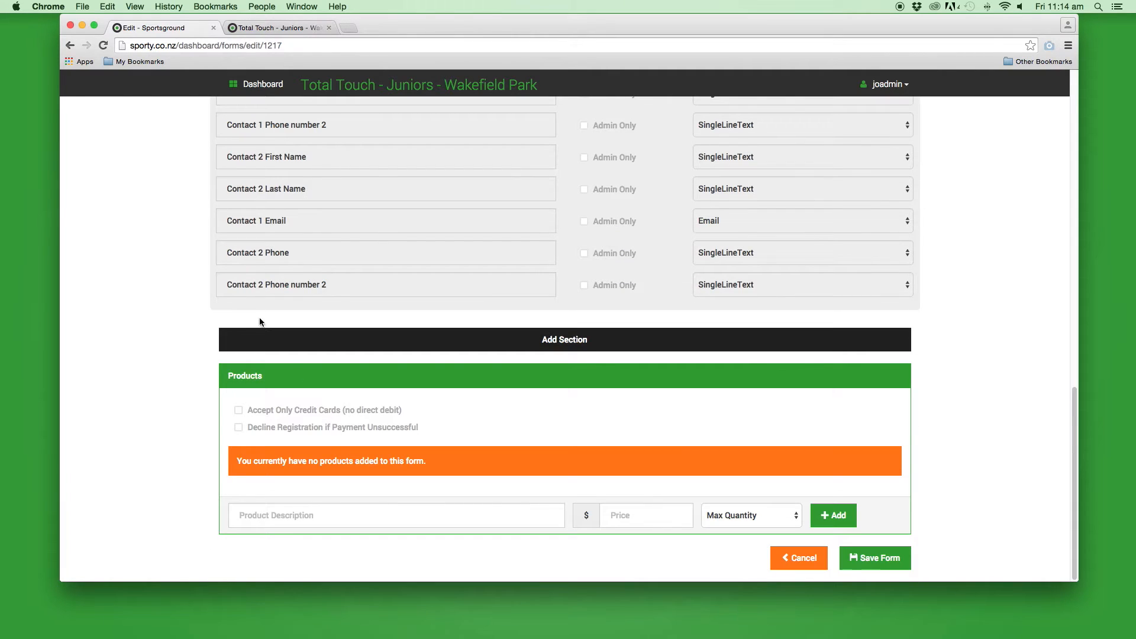
# Add a 'Referees details' section with a required 'Referee name' question
pyautogui.click(578, 345)
pyautogui.click(474, 371)
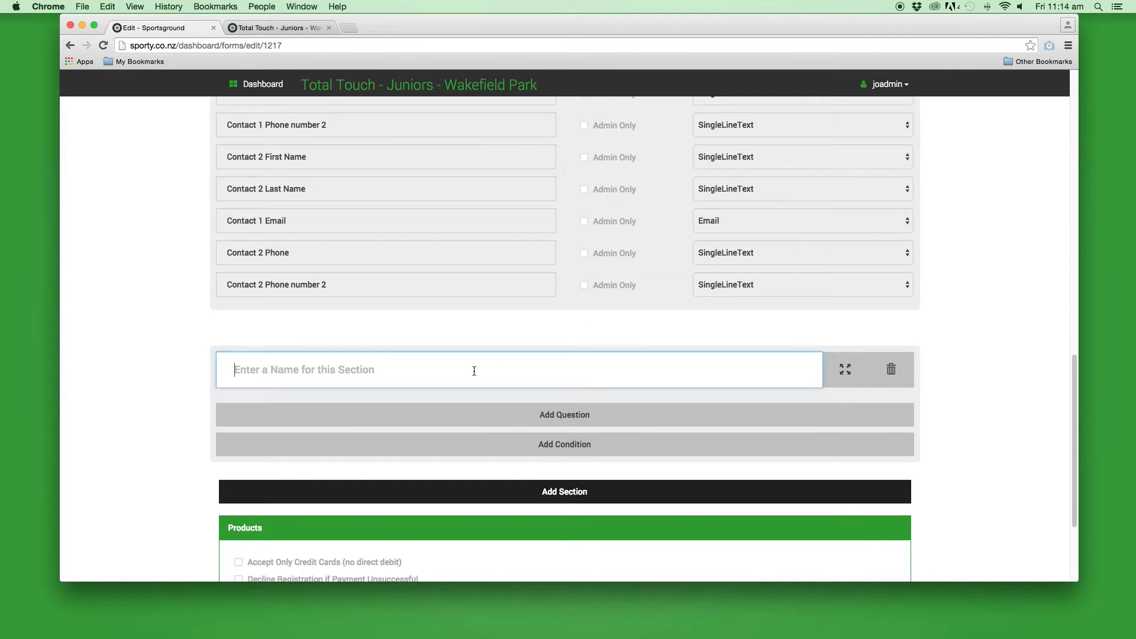
pyautogui.write('Refer')
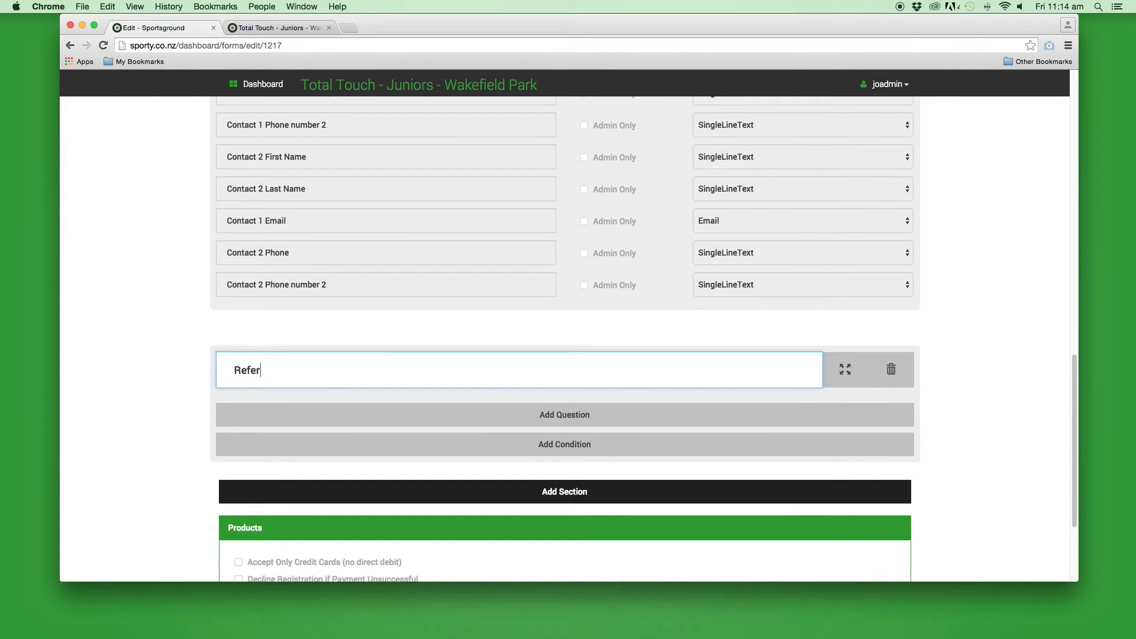
pyautogui.write('ees details')
pyautogui.click(616, 418)
pyautogui.write('Referee name')
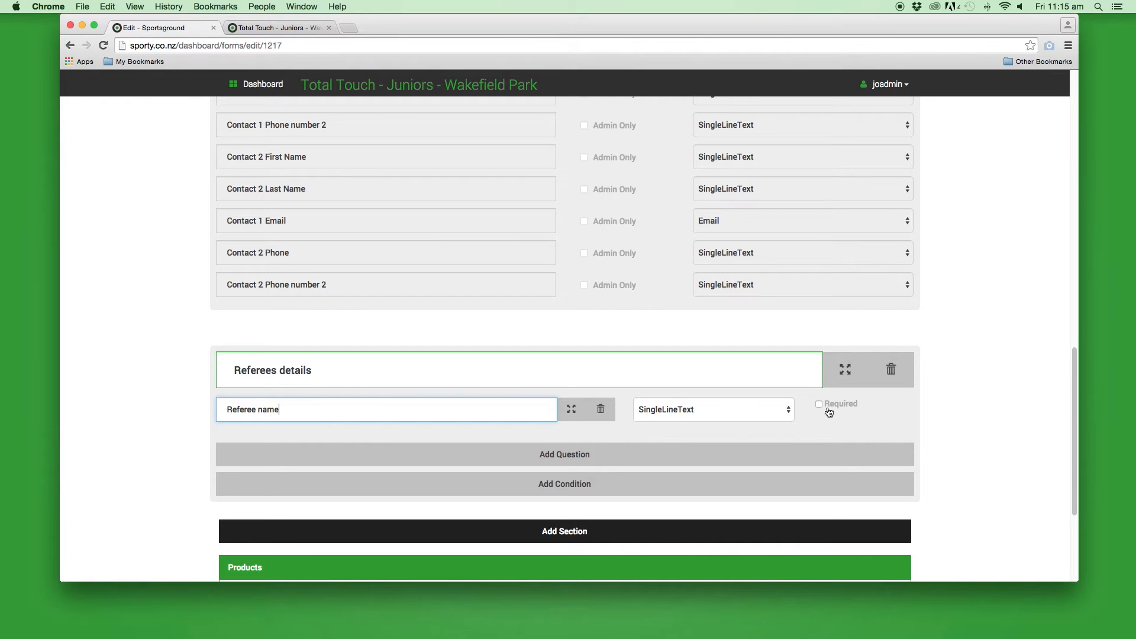
pyautogui.click(820, 404)
# Add a required 'Referee email' question and a 'Preferred day to ref' question
pyautogui.click(609, 451)
pyautogui.click(415, 448)
pyautogui.write('Referee email')
pyautogui.click(819, 444)
pyautogui.click(592, 504)
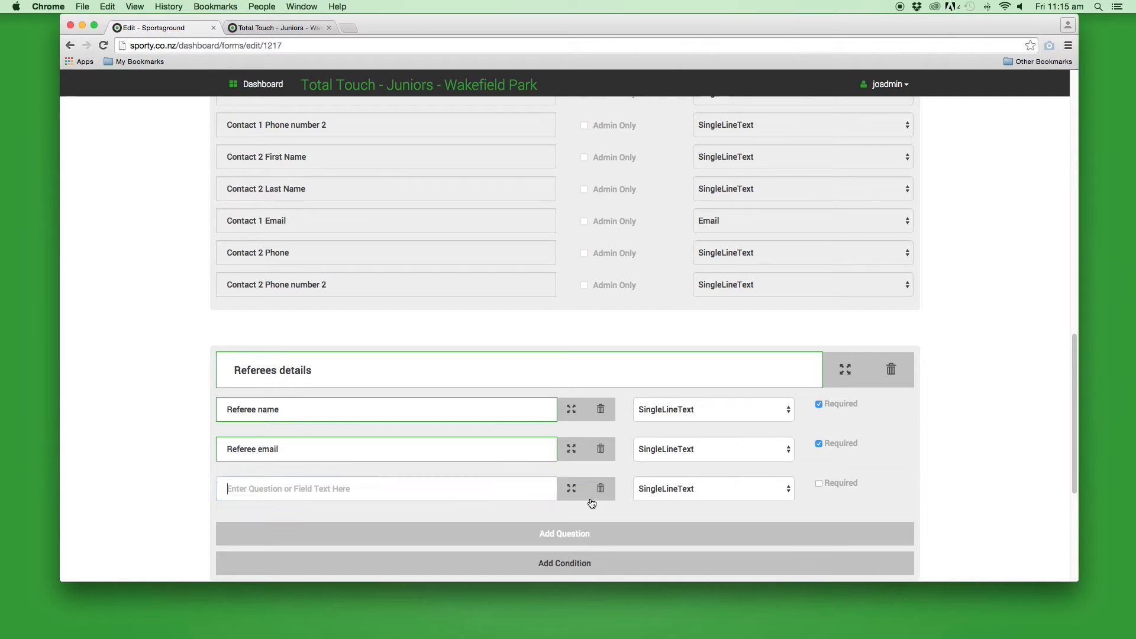
pyautogui.write('Prefer')
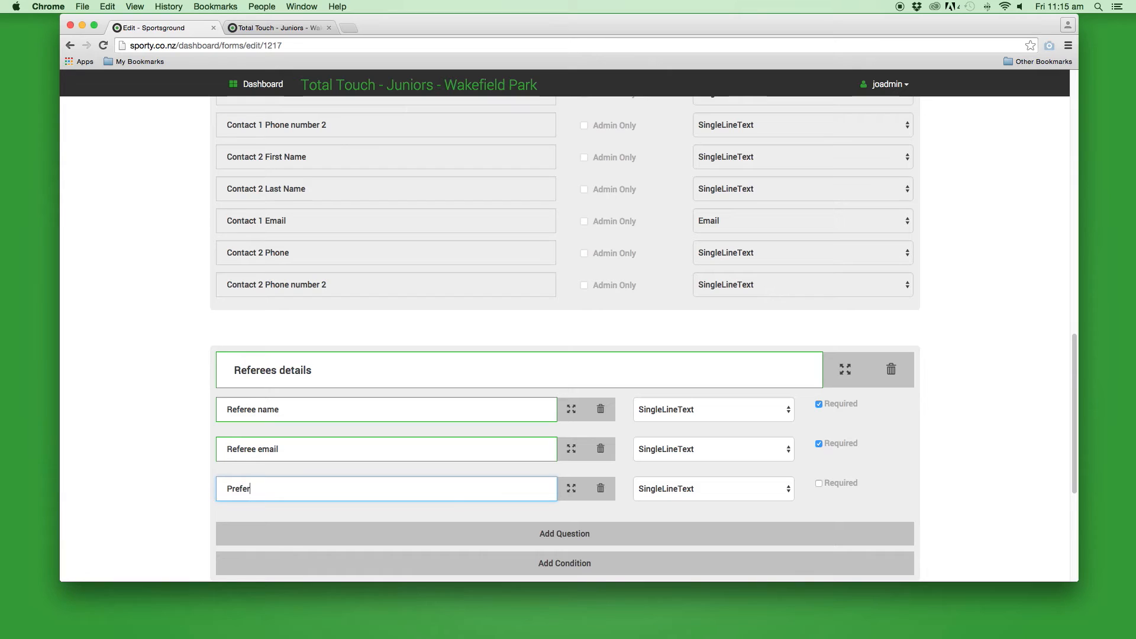
pyautogui.write('red day to ref')
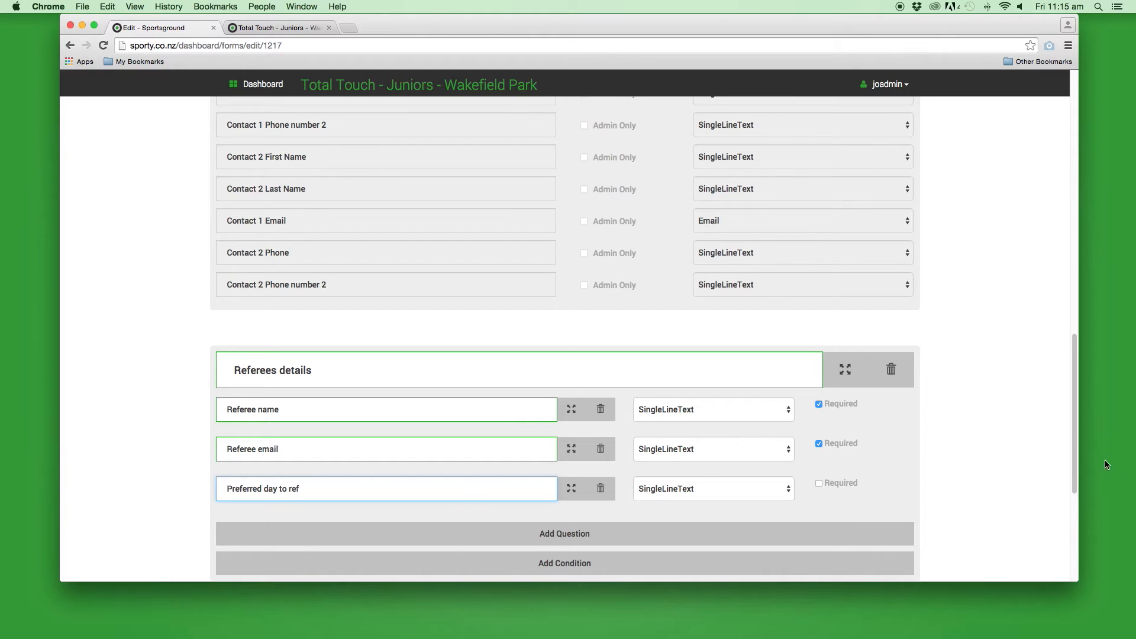
pyautogui.scroll(-5, 1017, 450)
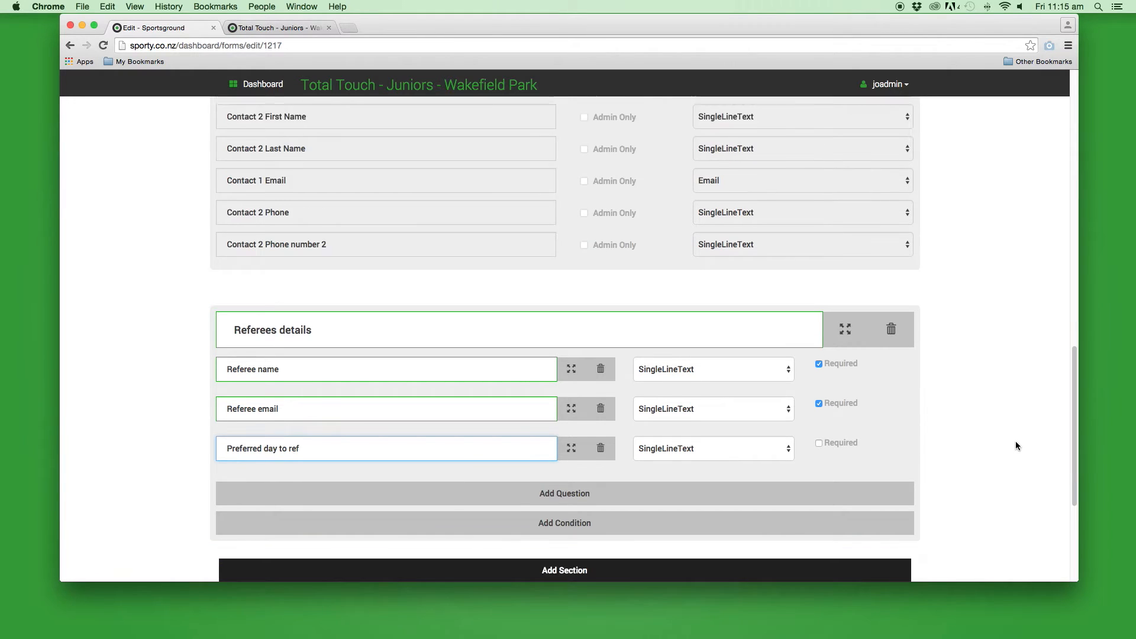
pyautogui.scroll(-2, 1011, 425)
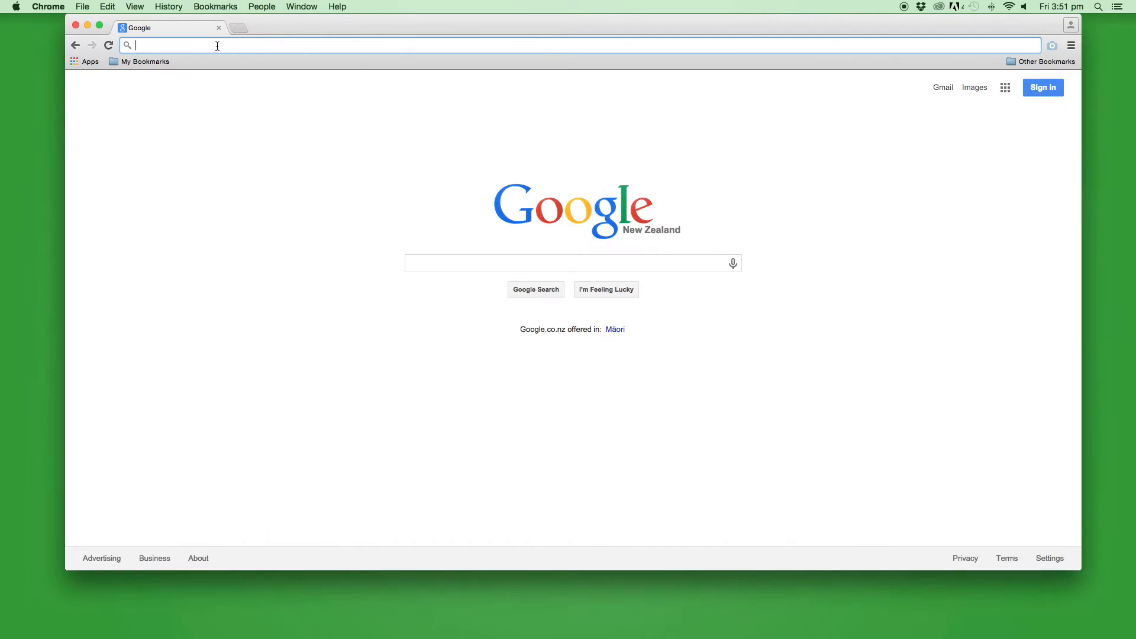
# Go to sportspay.co.nz and view the Sport$pay Application Form down to its bank details
pyautogui.write('sportsp')
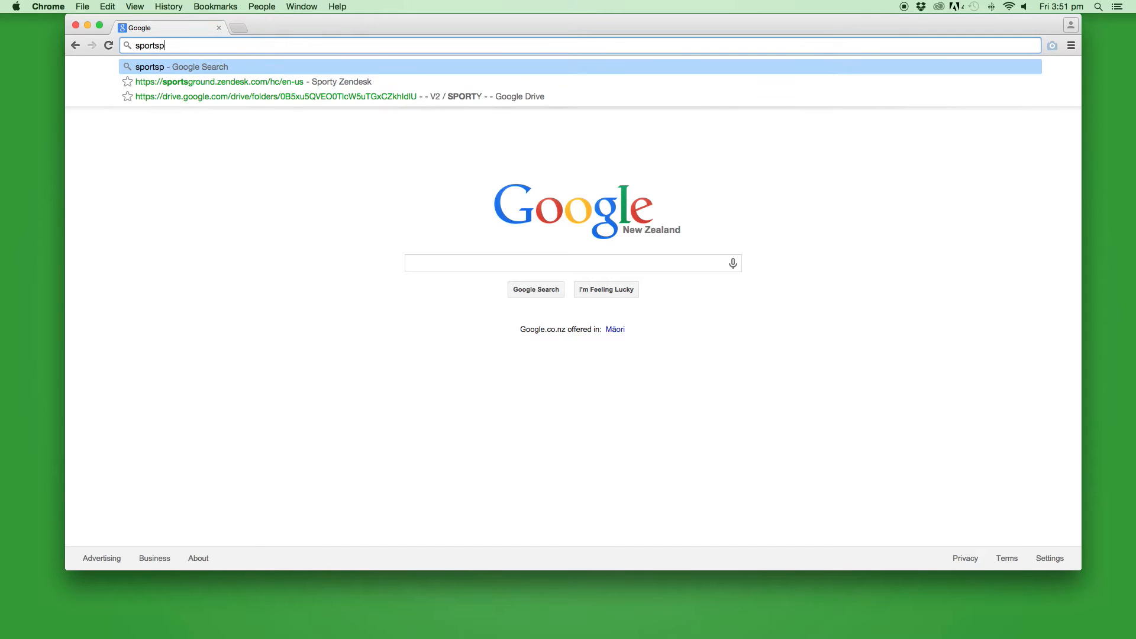
pyautogui.write('ay.co.nz')
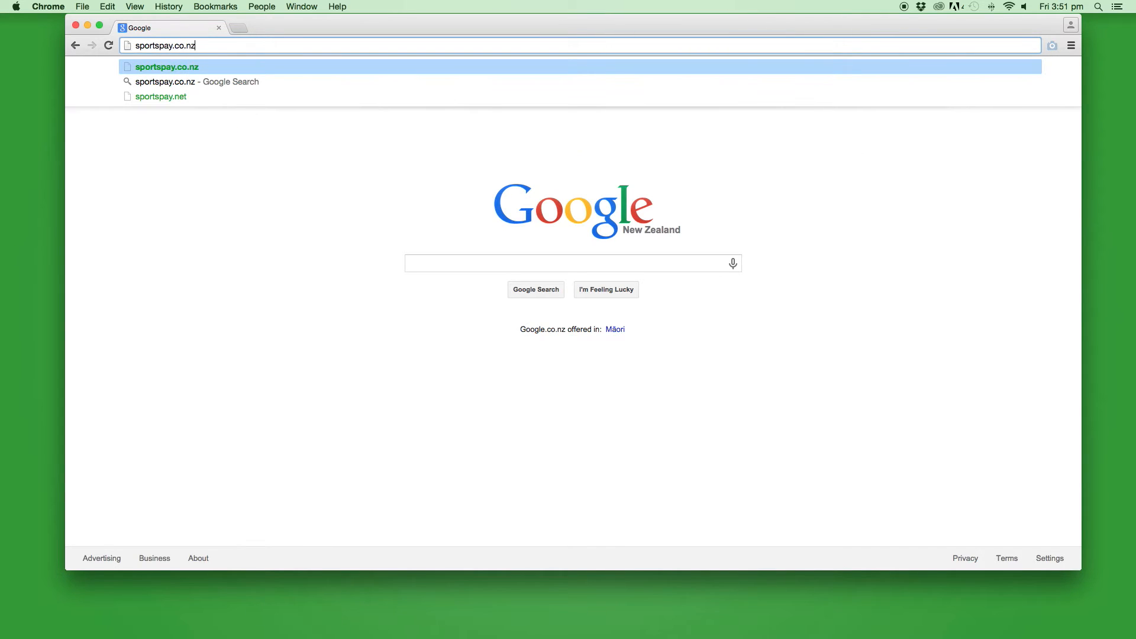
pyautogui.press('Return')
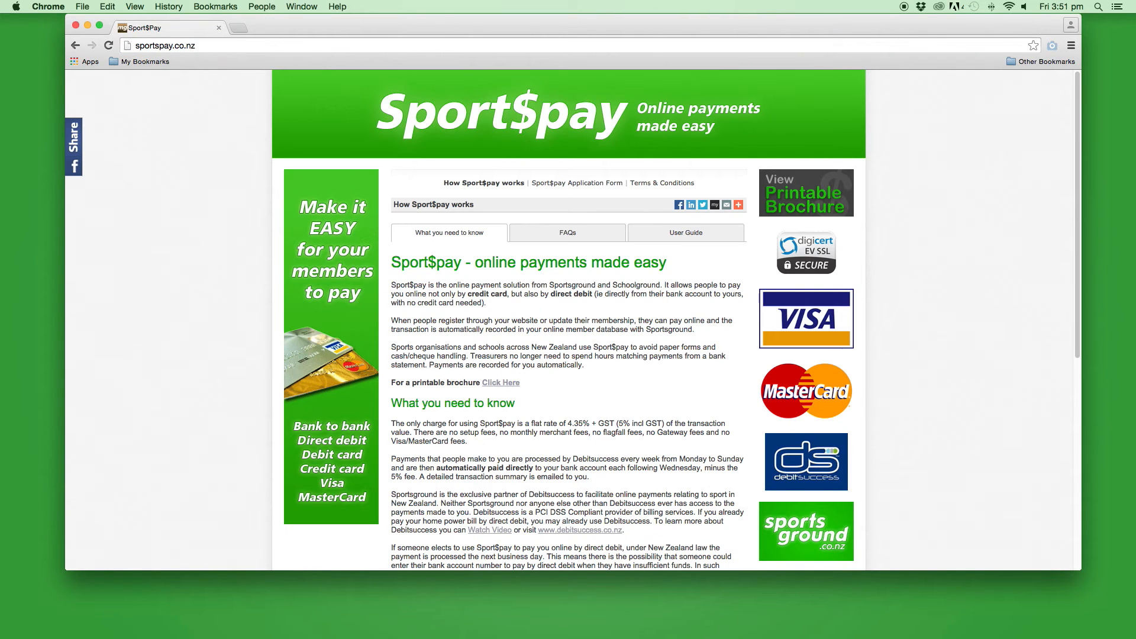
pyautogui.click(561, 184)
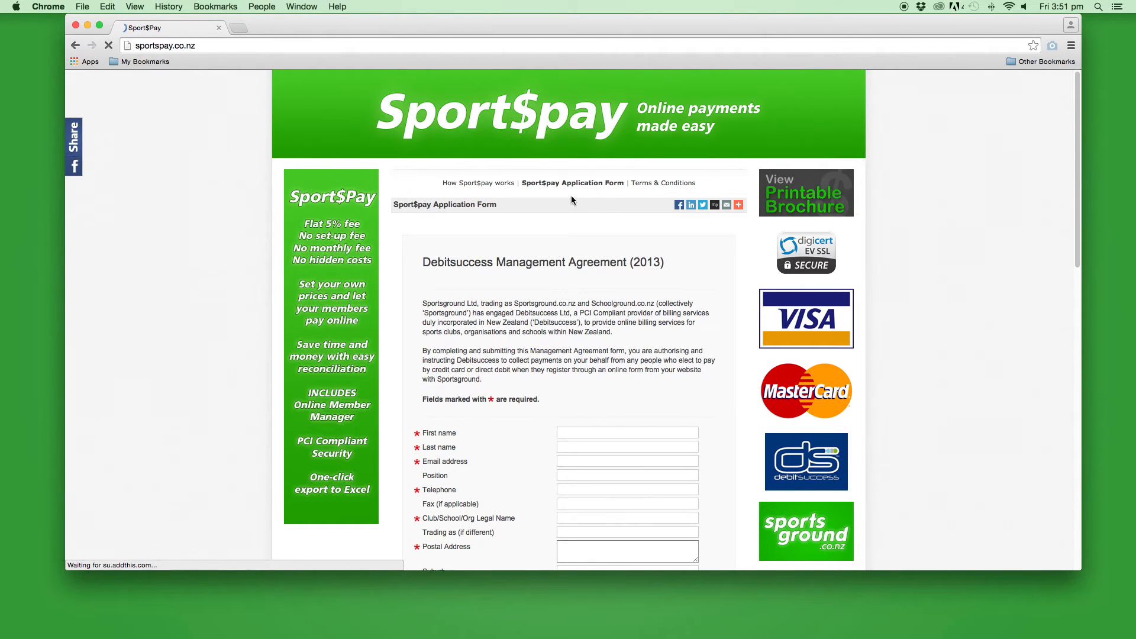
pyautogui.moveTo(1077, 200); pyautogui.dragTo(1095, 482)
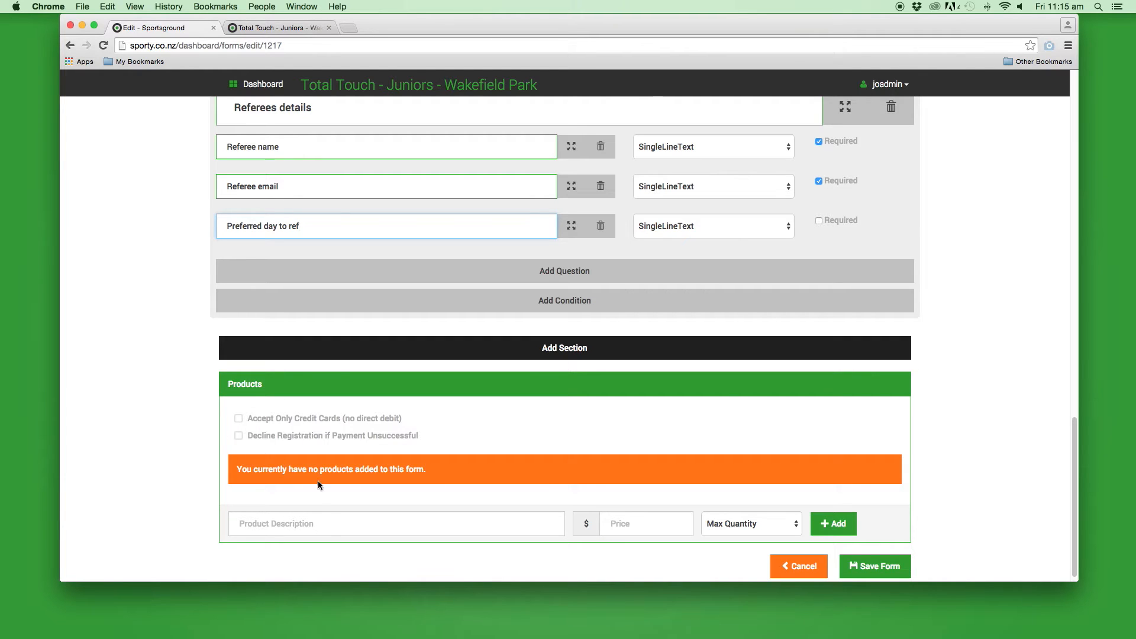
# Add a 'Team registration' product priced 275 with maximum quantity 1
pyautogui.click(330, 524)
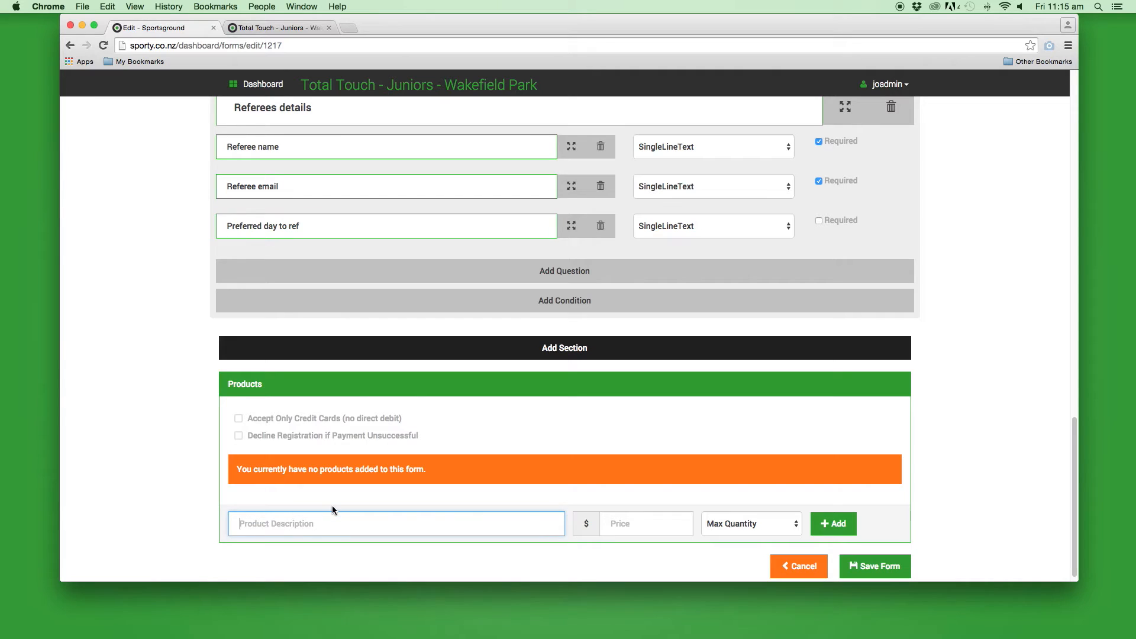
pyautogui.write('Team registration')
pyautogui.click(623, 526)
pyautogui.write('275')
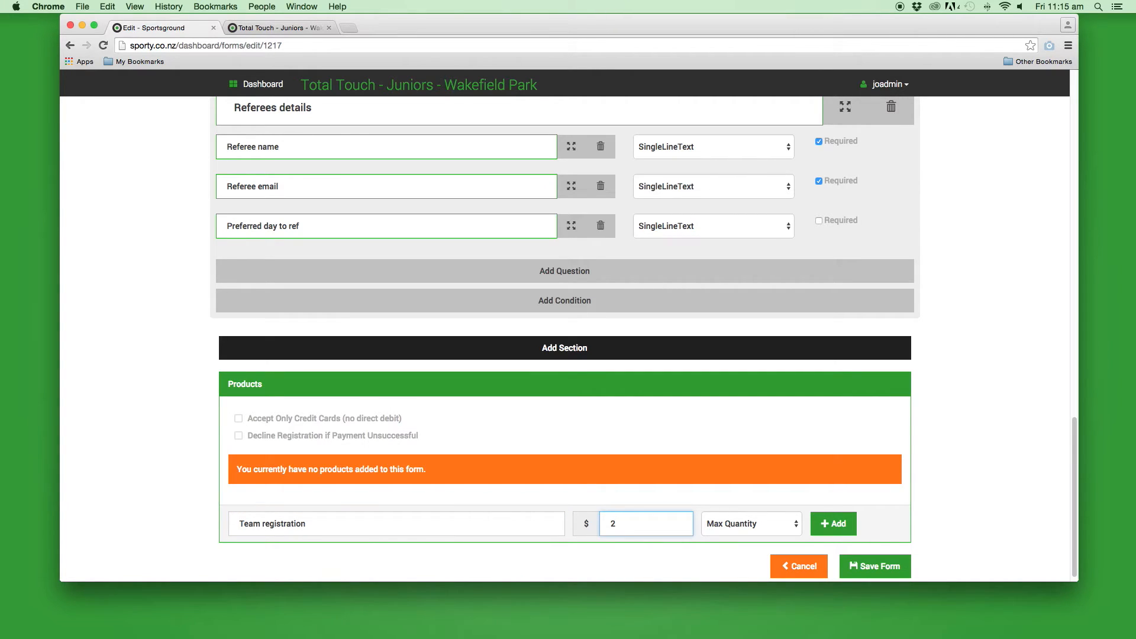
pyautogui.click(722, 530)
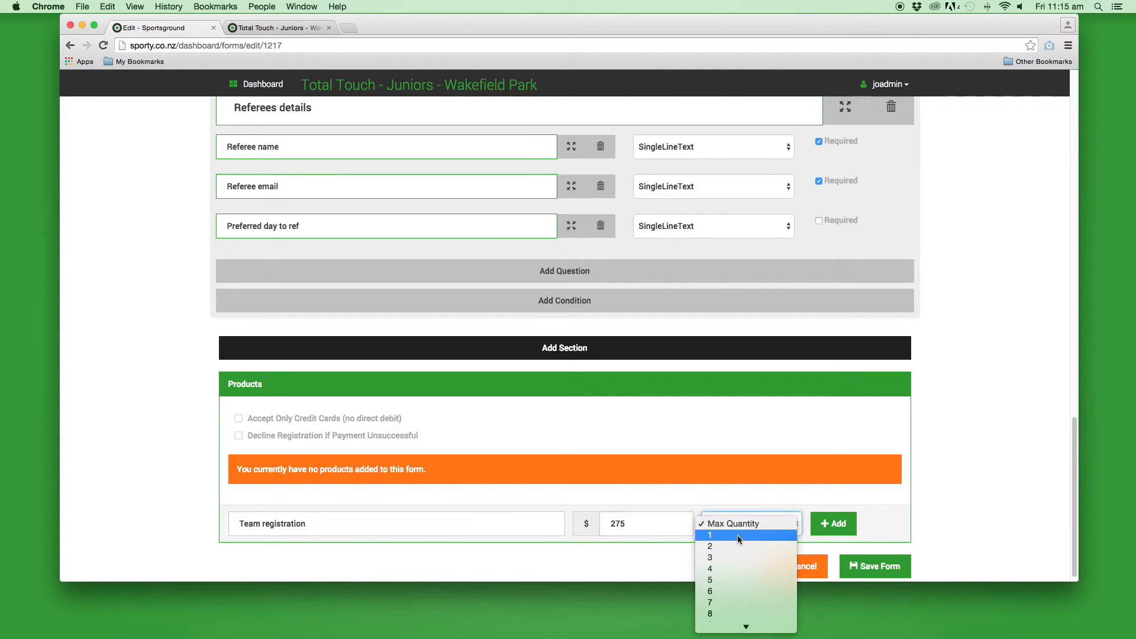
pyautogui.click(737, 534)
pyautogui.click(851, 523)
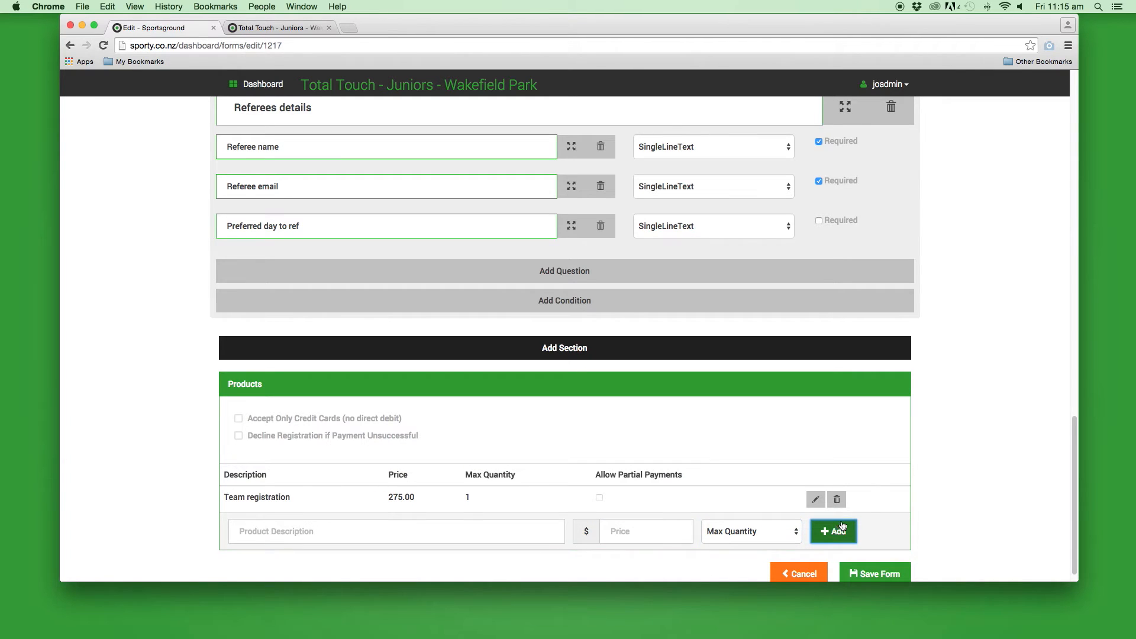
pyautogui.scroll(-1, 928, 482)
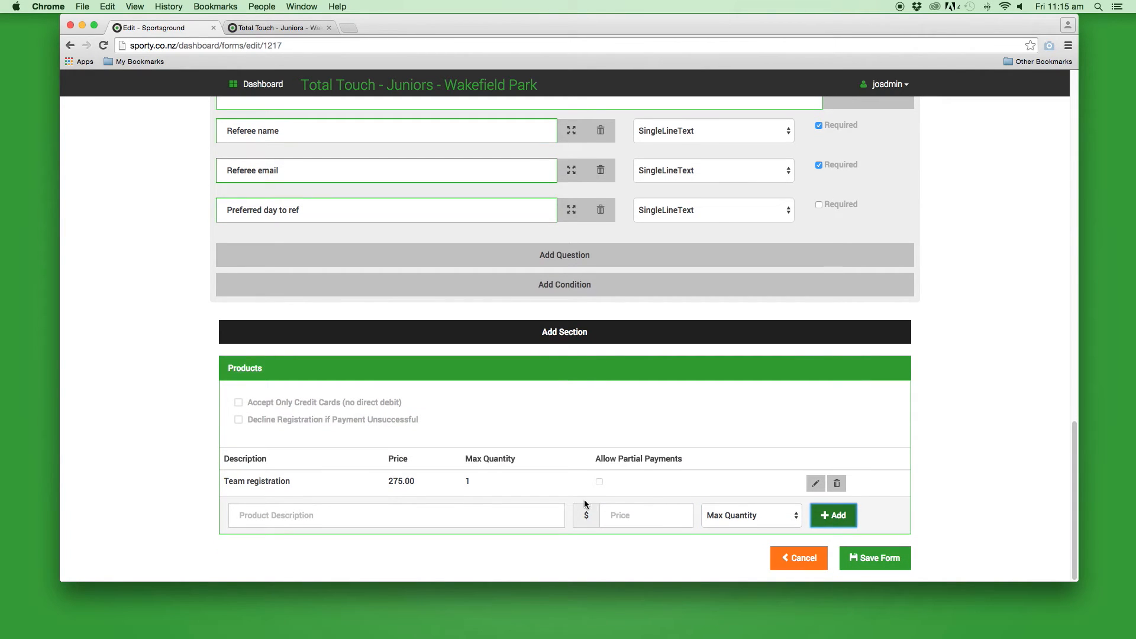
# Save the form and view the Main Website's public home page showing the sign-up form
pyautogui.click(870, 559)
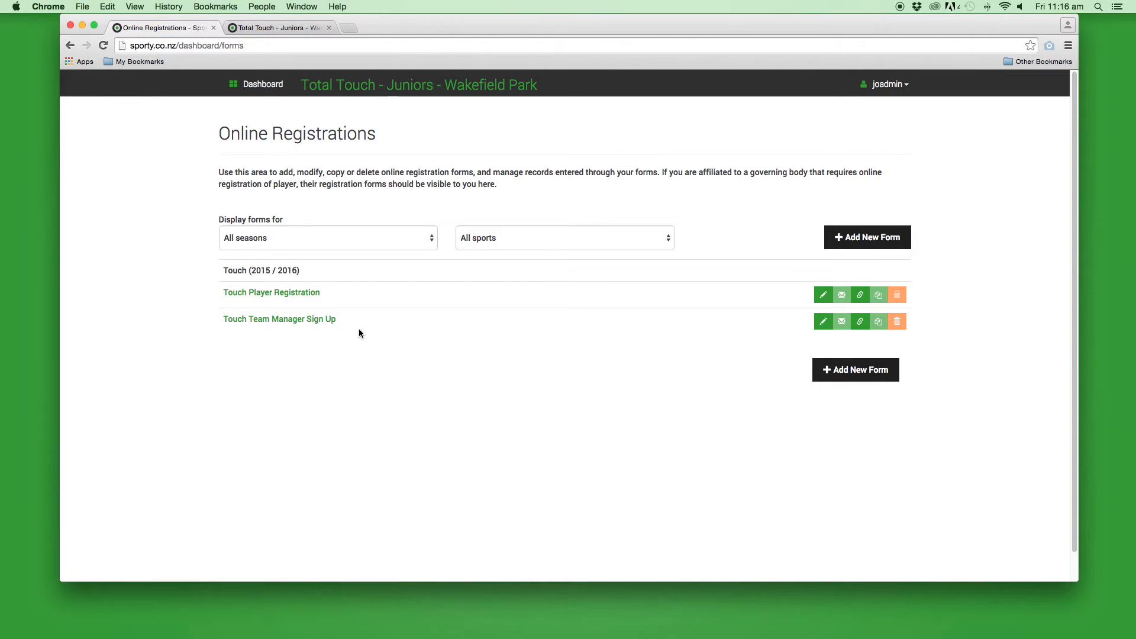
pyautogui.click(267, 88)
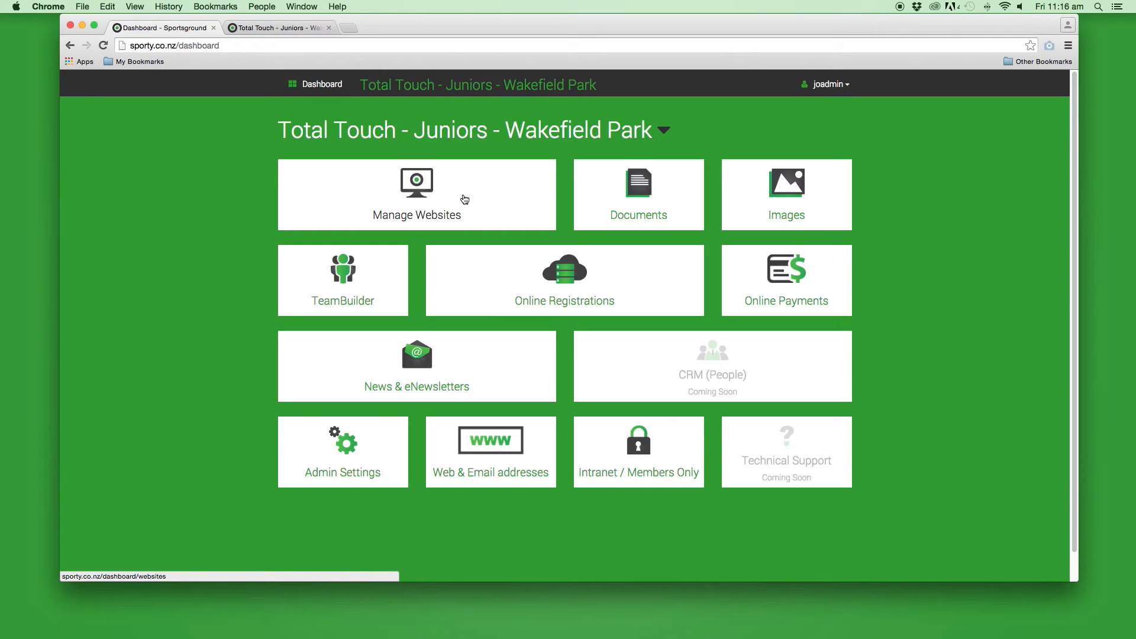
pyautogui.click(465, 199)
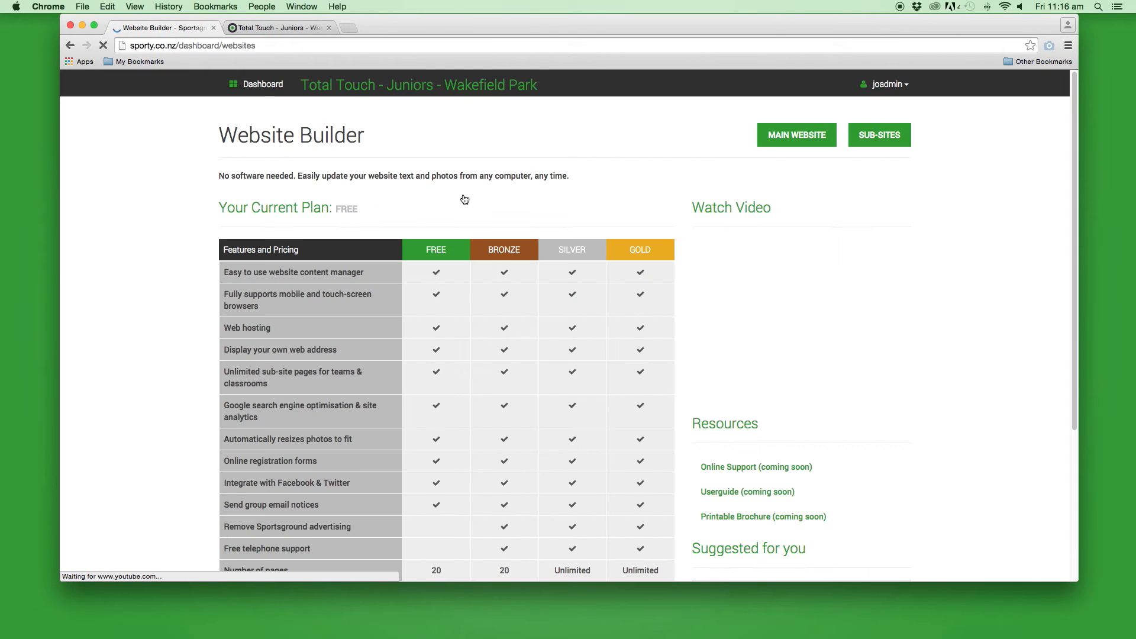
pyautogui.click(804, 137)
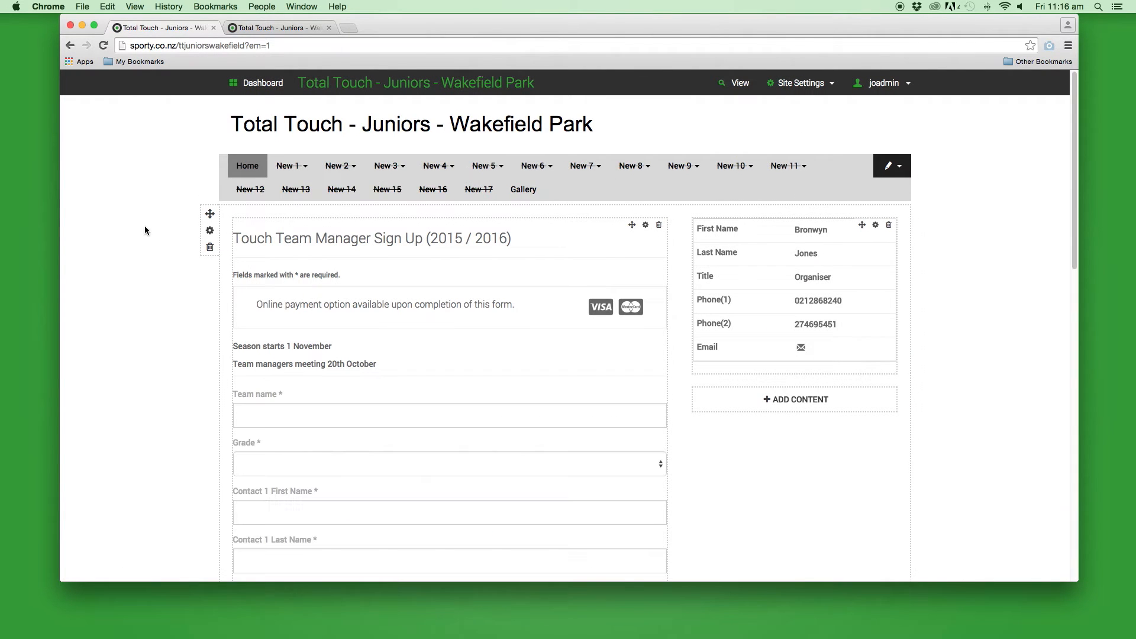
pyautogui.scroll(-1, 163, 224)
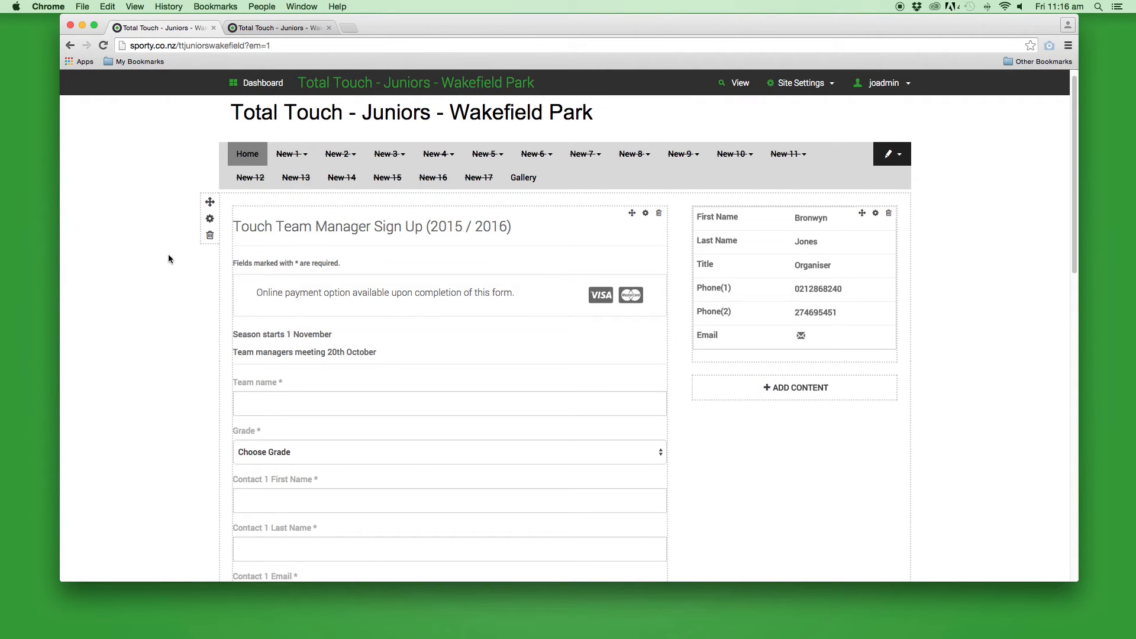
pyautogui.click(741, 84)
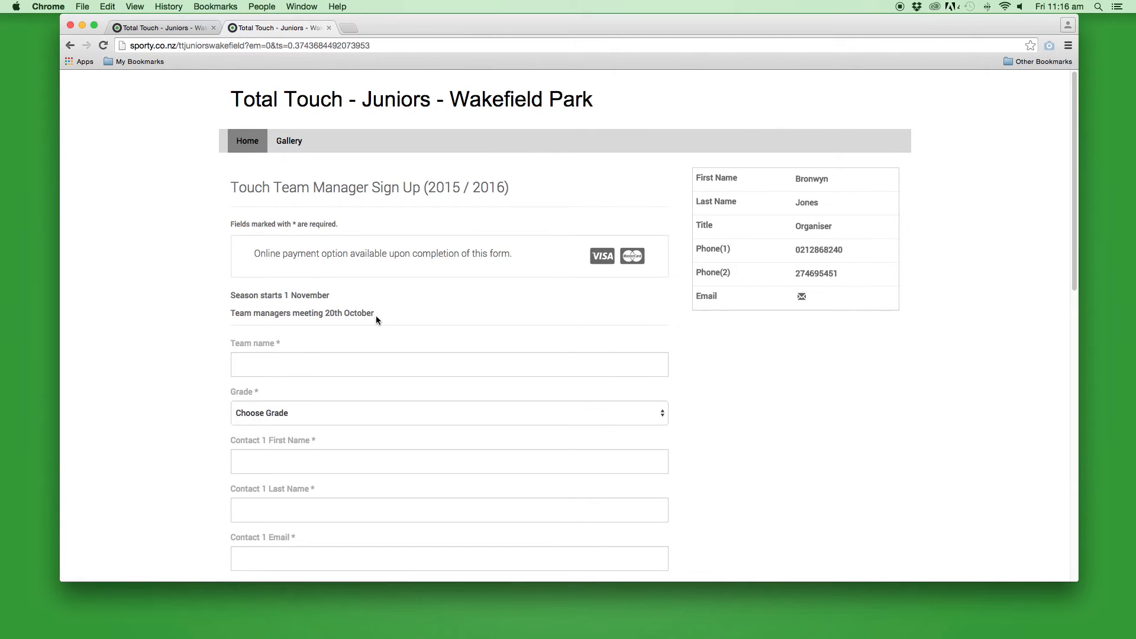
pyautogui.moveTo(377, 314); pyautogui.dragTo(208, 296)
pyautogui.scroll(-10, 179, 333)
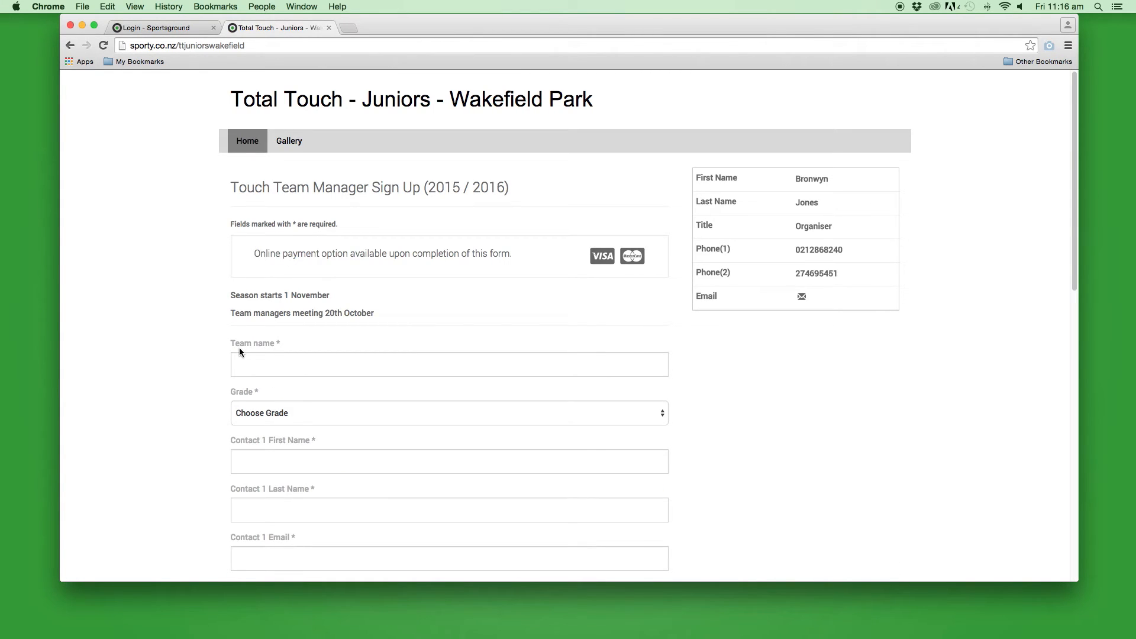
# Enter team name 'All Sport' and choose the Social Mixed grade
pyautogui.click(316, 364)
pyautogui.scroll(-1, 323, 355)
pyautogui.write('All Sports')
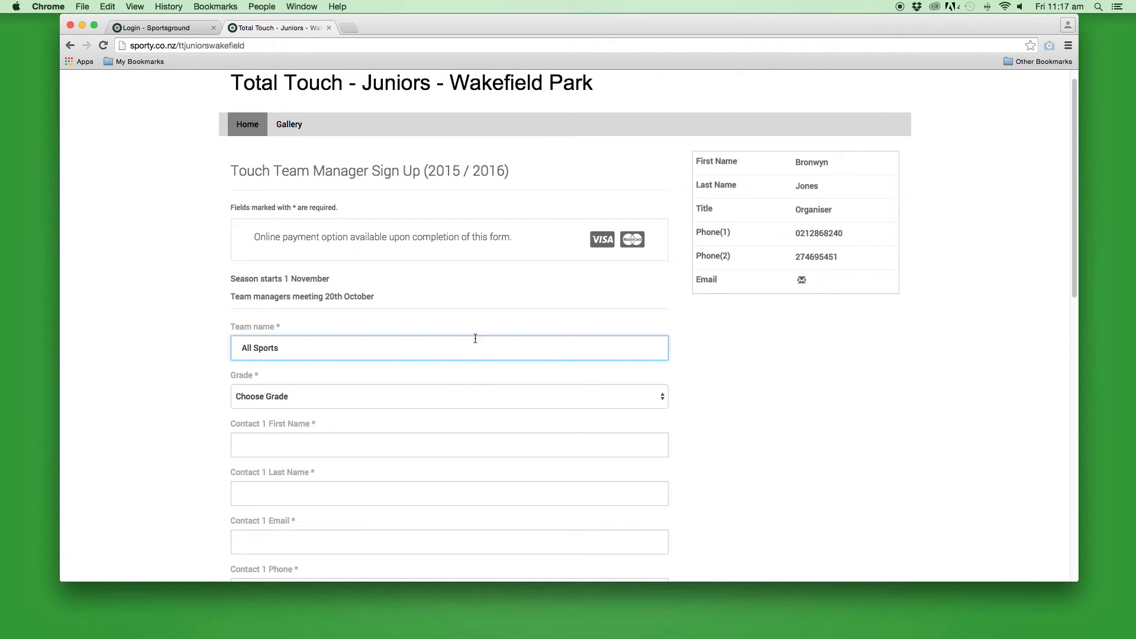
pyautogui.click(472, 398)
pyautogui.scroll(-3, 479, 426)
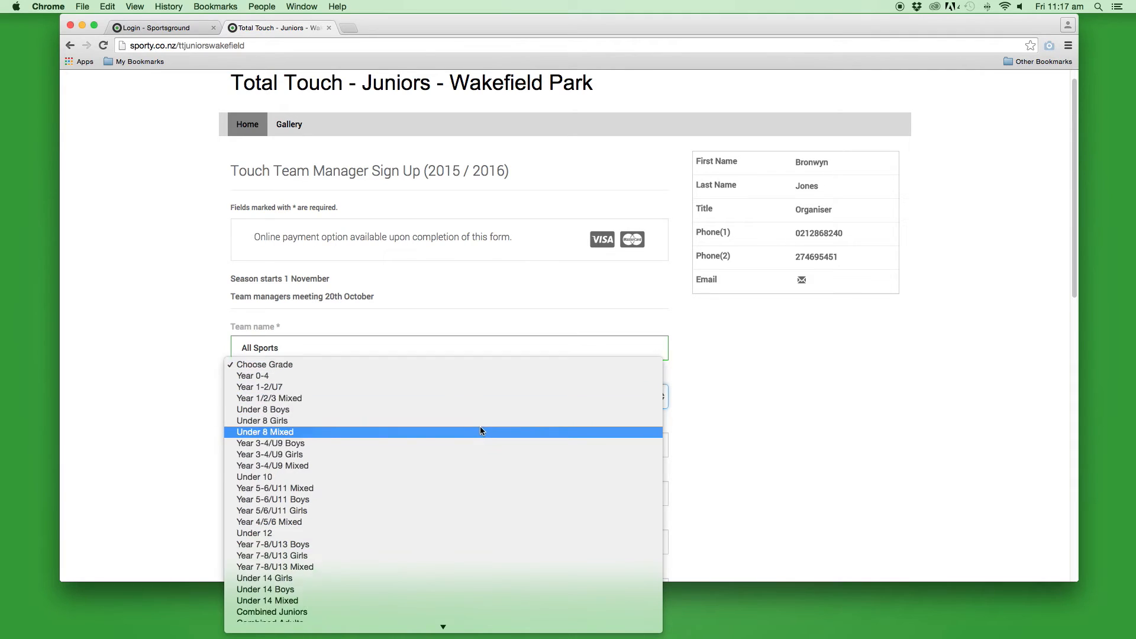
pyautogui.scroll(-4, 483, 424)
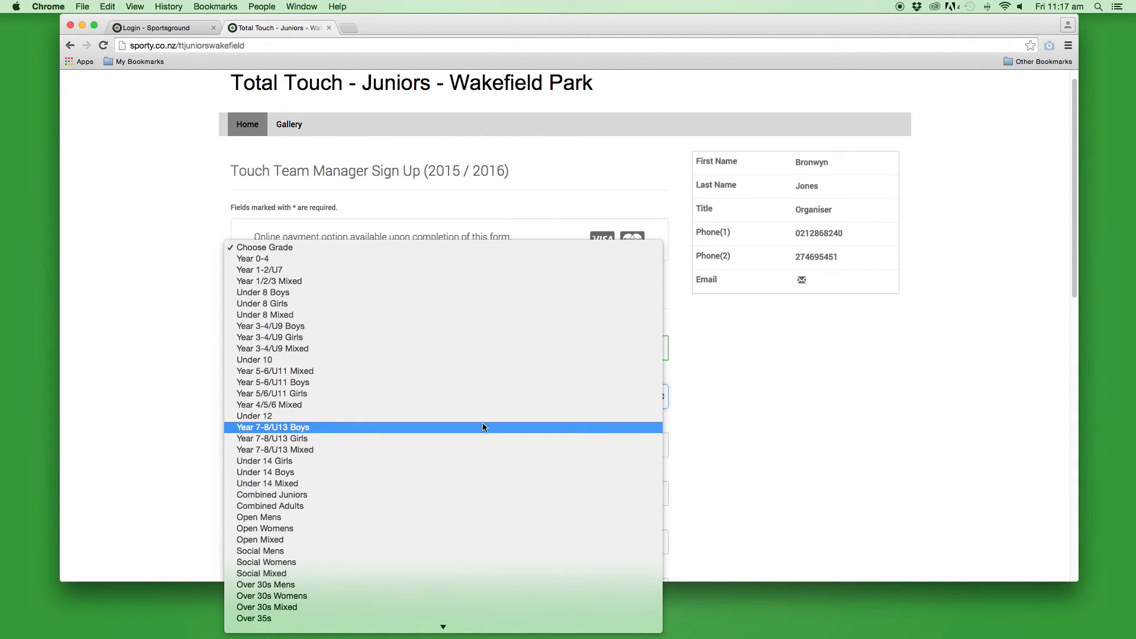
pyautogui.click(443, 573)
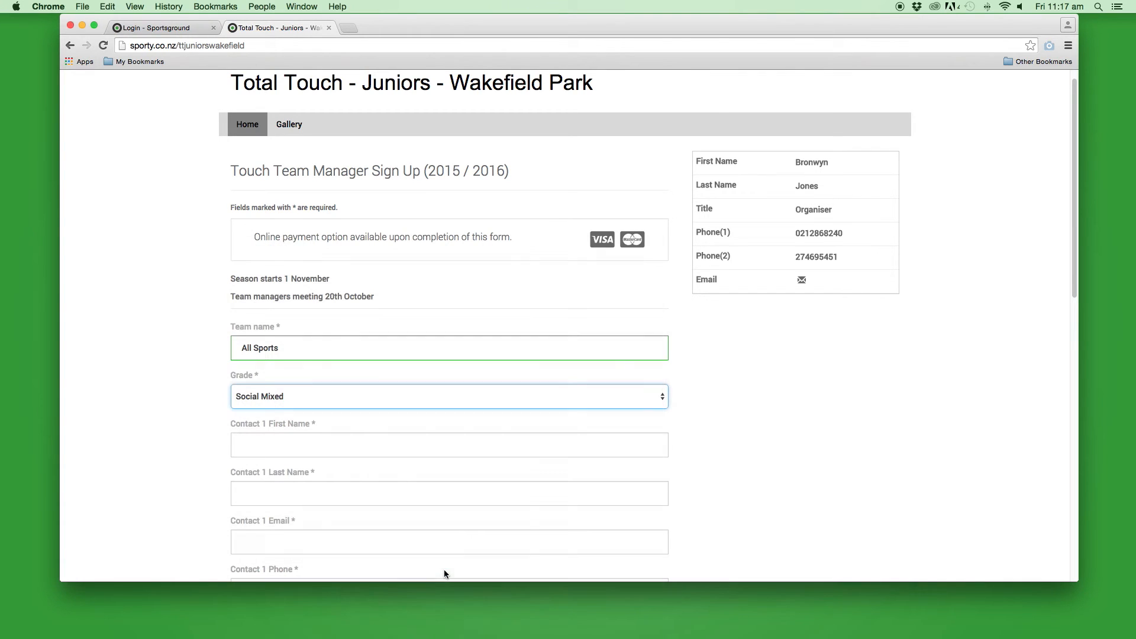
# Fill in Contact 1's first and last name, e-mail and two phone numbers
pyautogui.click(406, 445)
pyautogui.press('Tab')
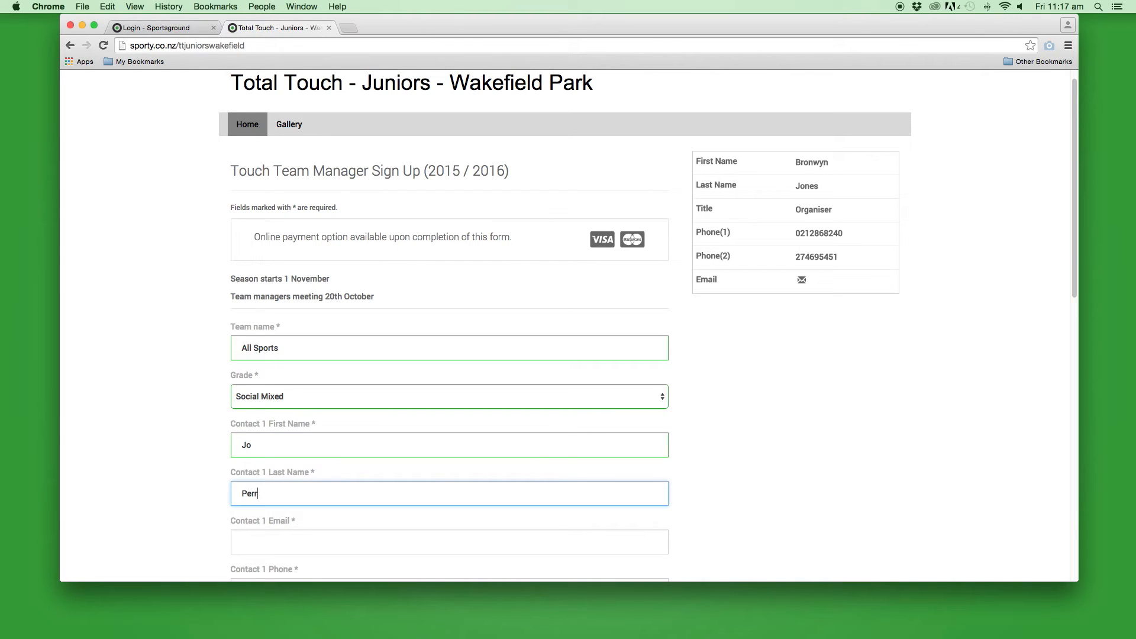
pyautogui.scroll(-3, 389, 428)
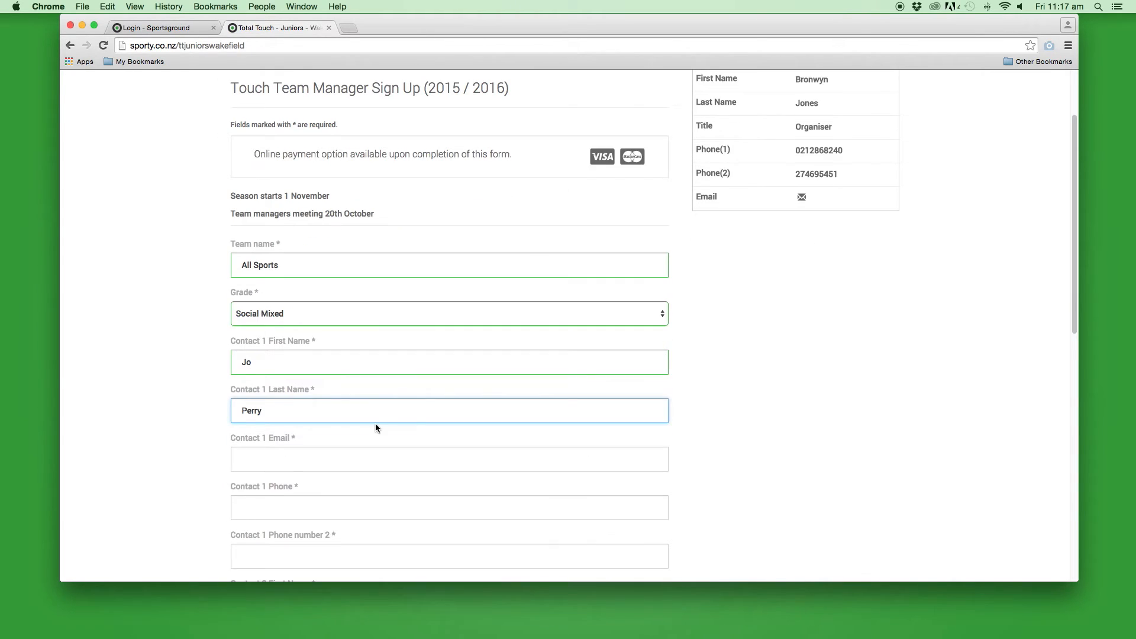
pyautogui.click(327, 458)
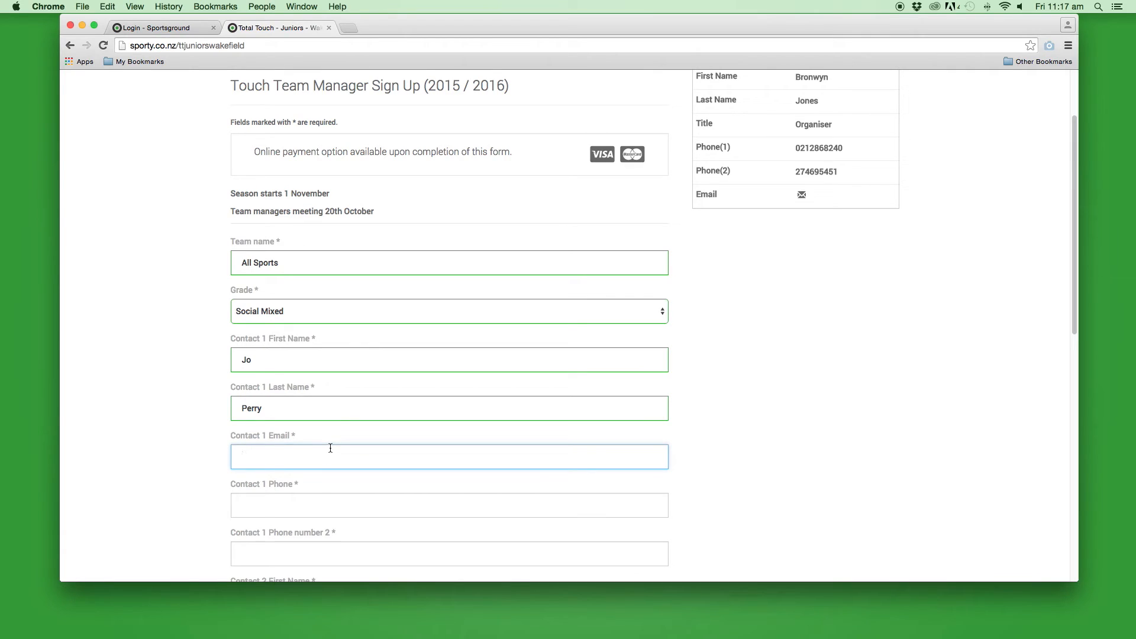
pyautogui.scroll(-2, 350, 431)
pyautogui.click(345, 383)
pyautogui.write('09887766')
pyautogui.click(344, 426)
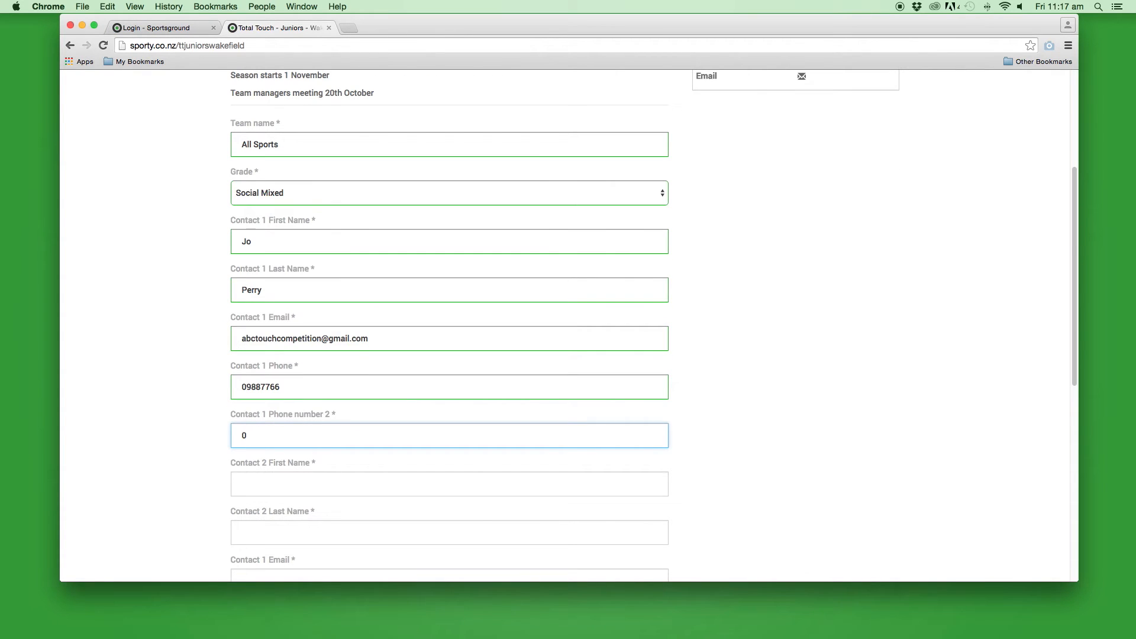
# Fill in Contact 2's first and last name, e-mail and two phone numbers
pyautogui.click(335, 479)
pyautogui.write('Dan')
pyautogui.press('Tab')
pyautogui.write('Carte')
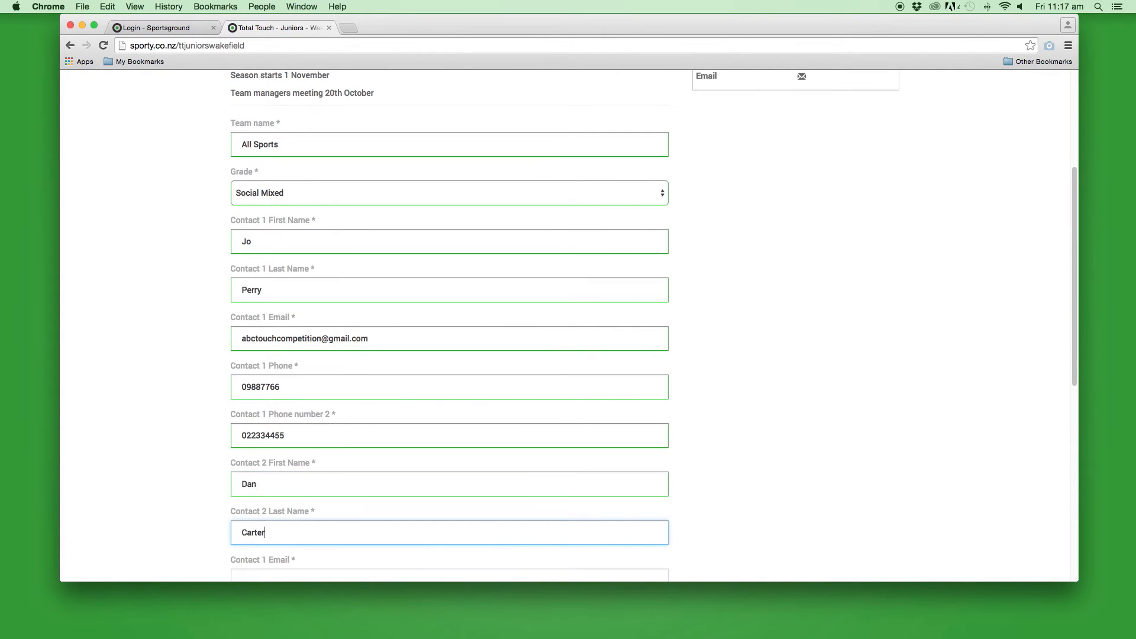
pyautogui.write('r')
pyautogui.scroll(-5, 309, 134)
pyautogui.click(309, 135)
pyautogui.press('Tab')
pyautogui.write('09776655')
pyautogui.press('Tab')
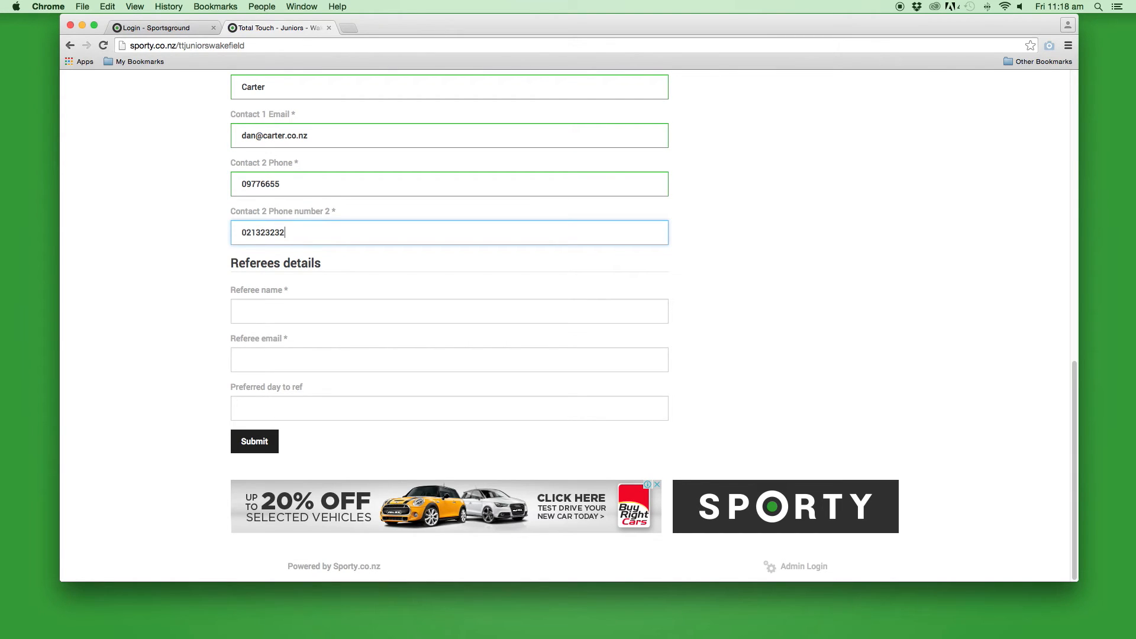
# Enter the referee's name and e-mail, with Monday as preferred day to ref
pyautogui.click(374, 303)
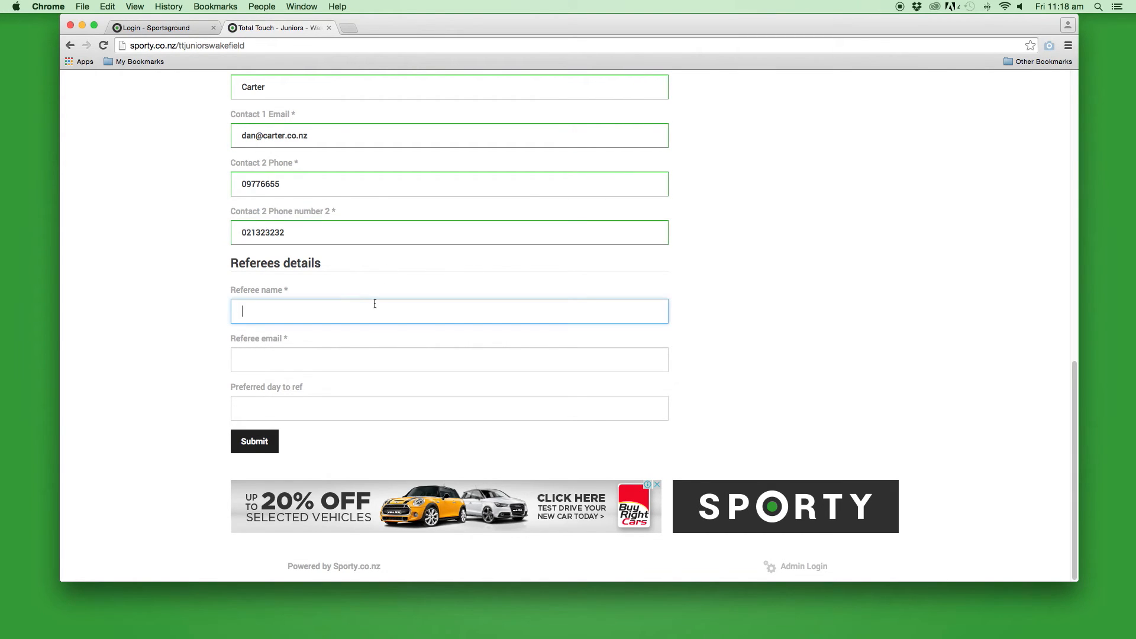
pyautogui.write('Will Smith')
pyautogui.click(315, 362)
pyautogui.click(306, 406)
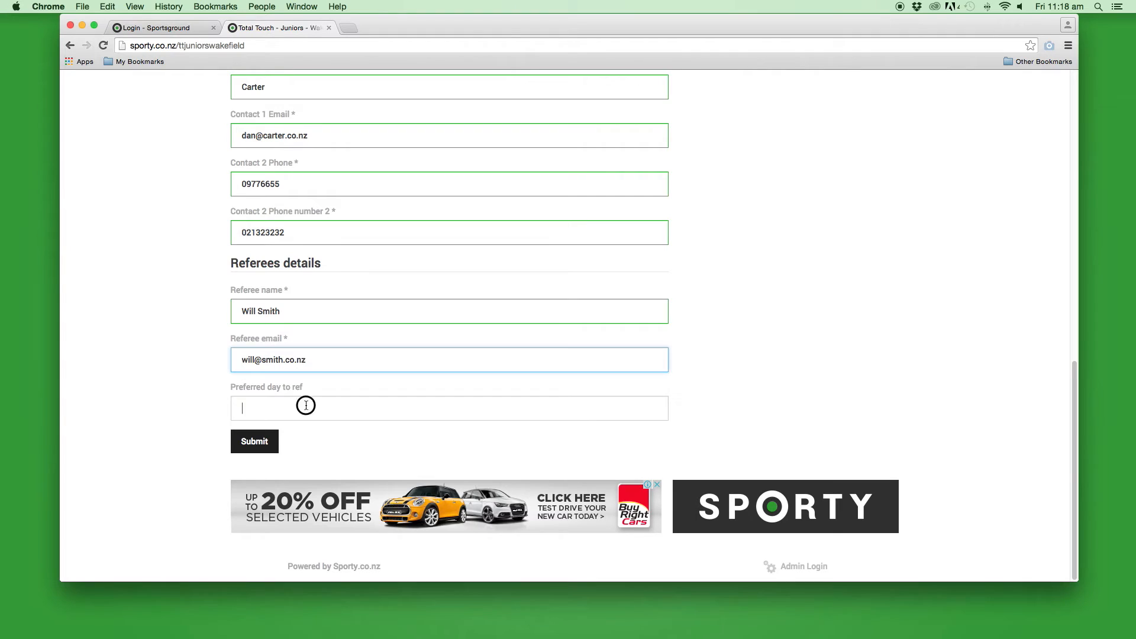
pyautogui.write('Monday')
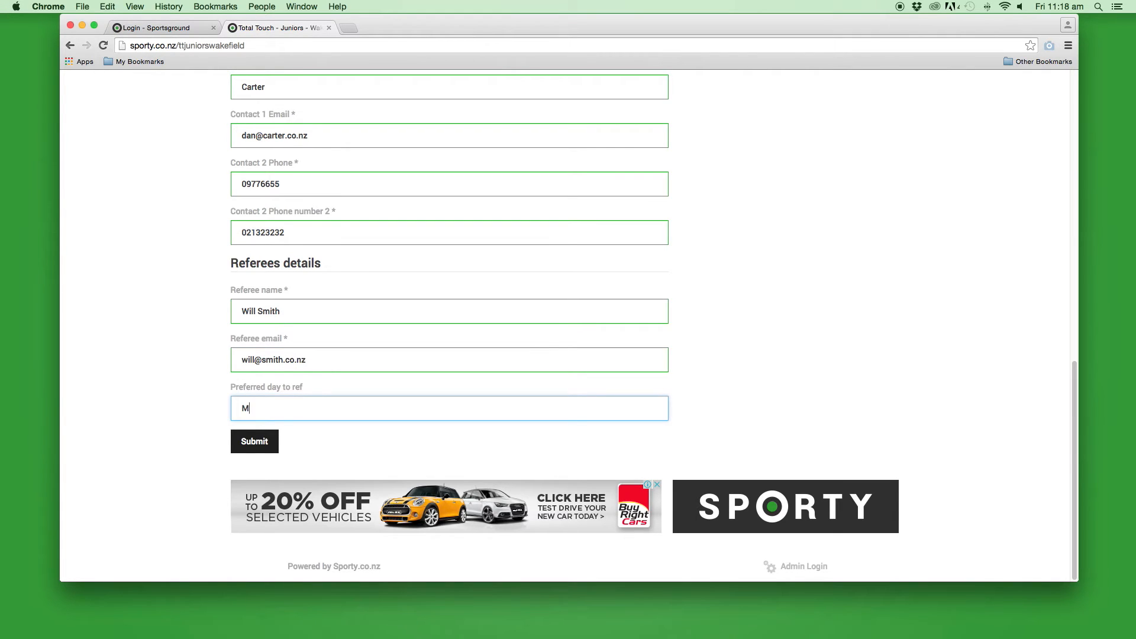
# Submit the team sign-up with registration quantity 1 ($275.00), choosing to pay later
pyautogui.click(261, 443)
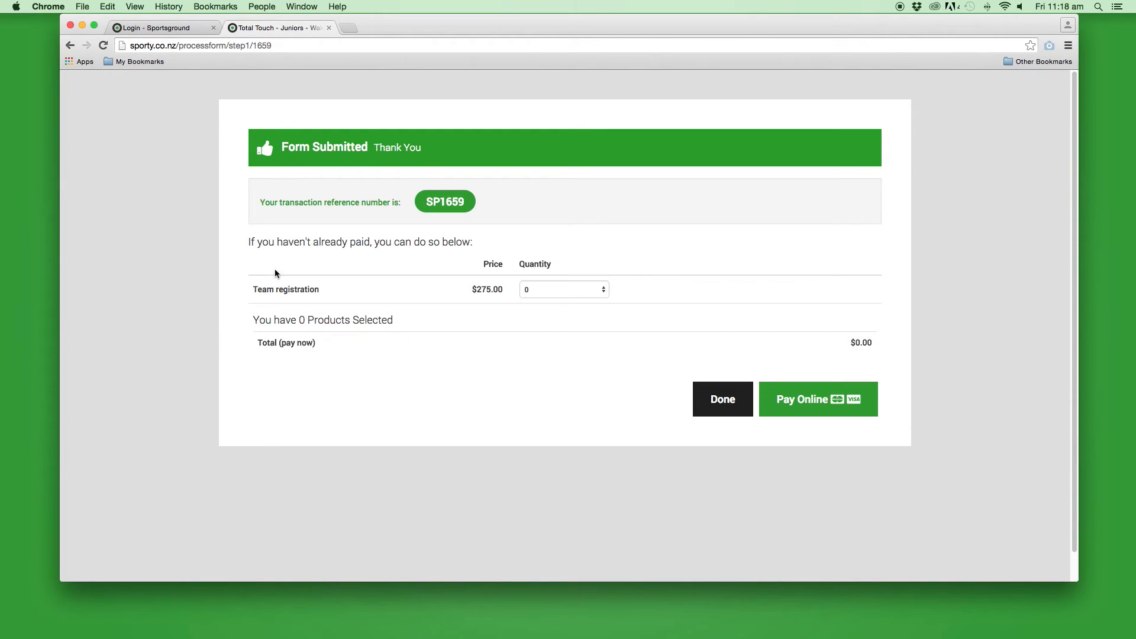
pyautogui.click(580, 291)
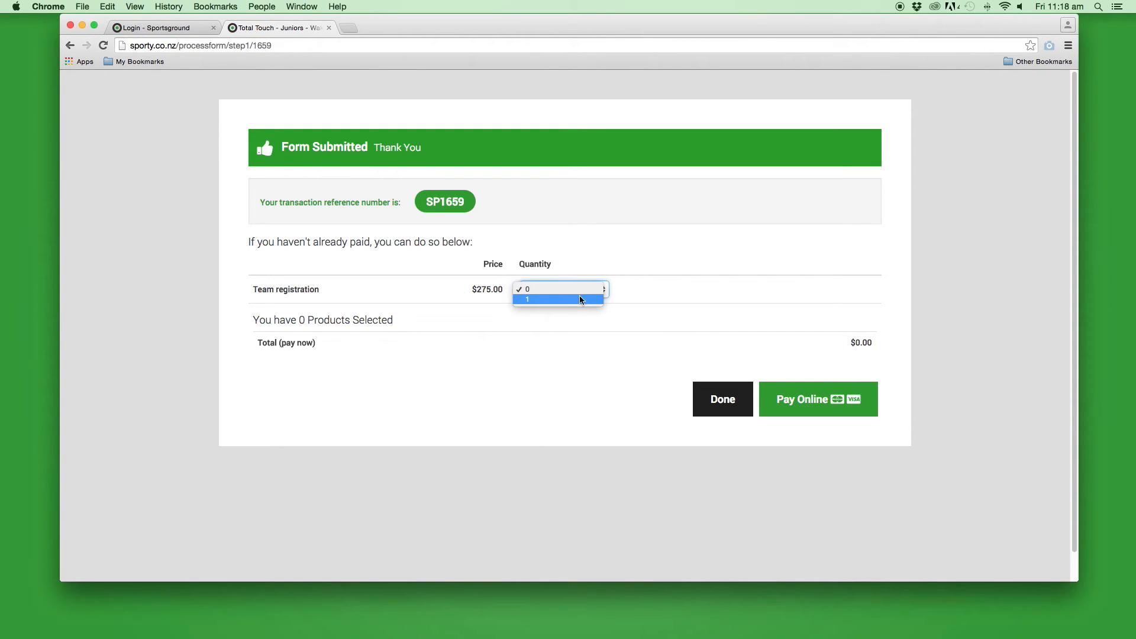
pyautogui.click(564, 297)
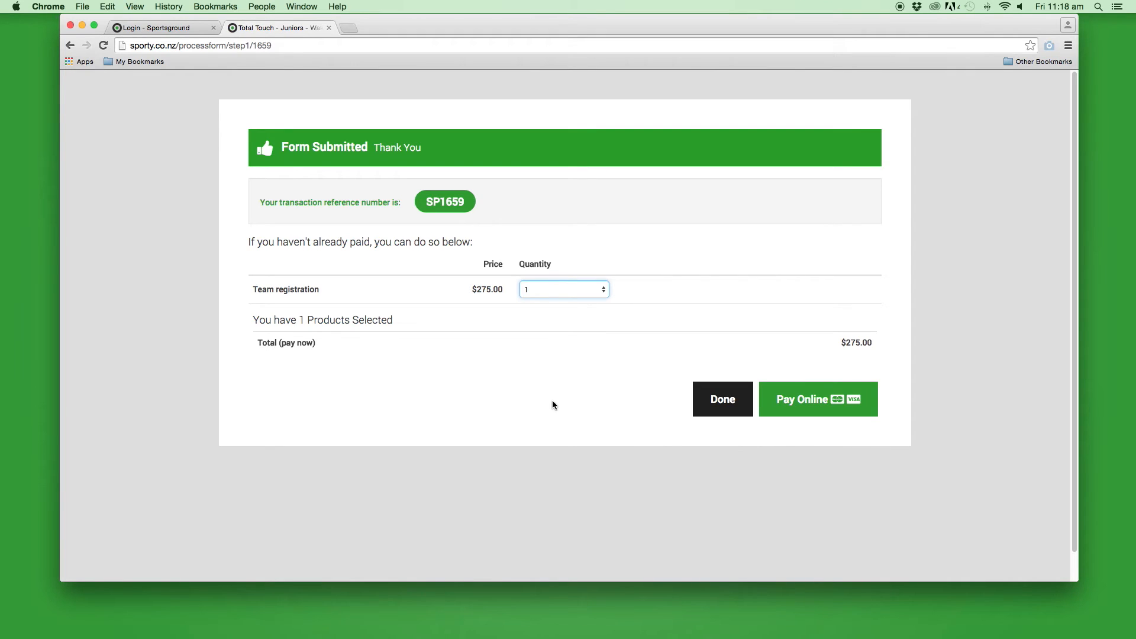
pyautogui.click(718, 406)
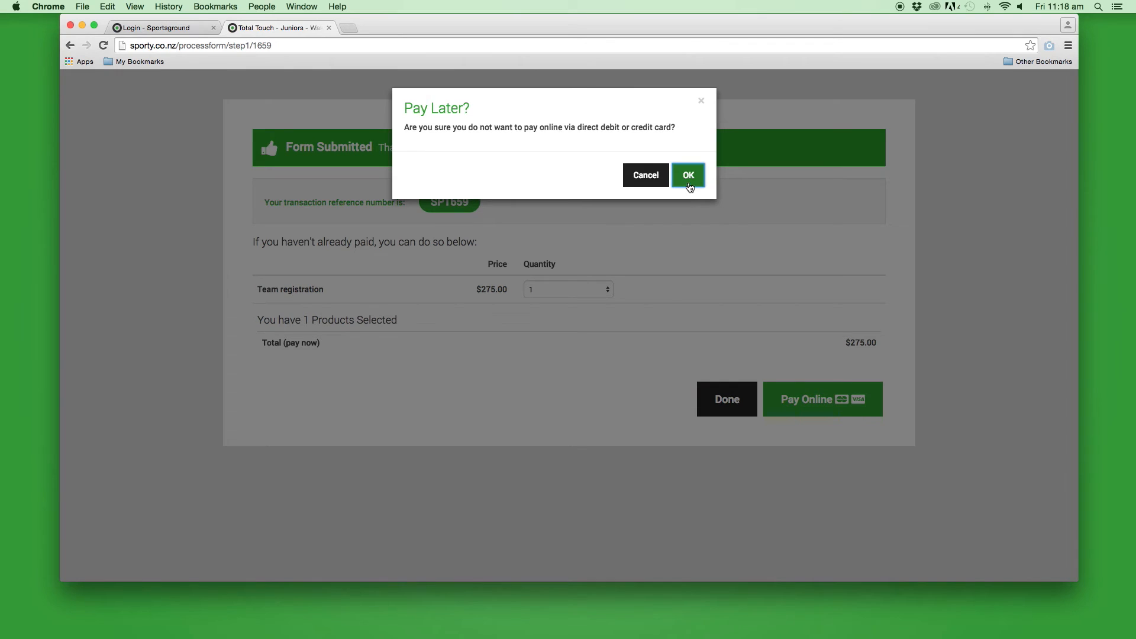
pyautogui.click(689, 176)
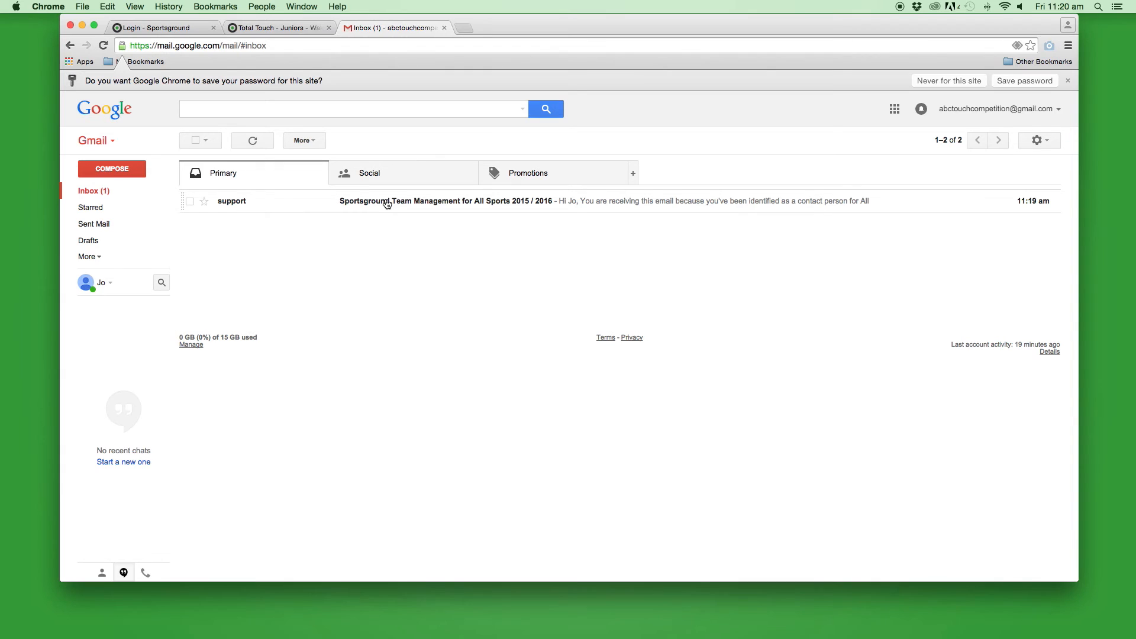
# Open the Sportsground Team Management email and highlight the competition name
pyautogui.click(387, 201)
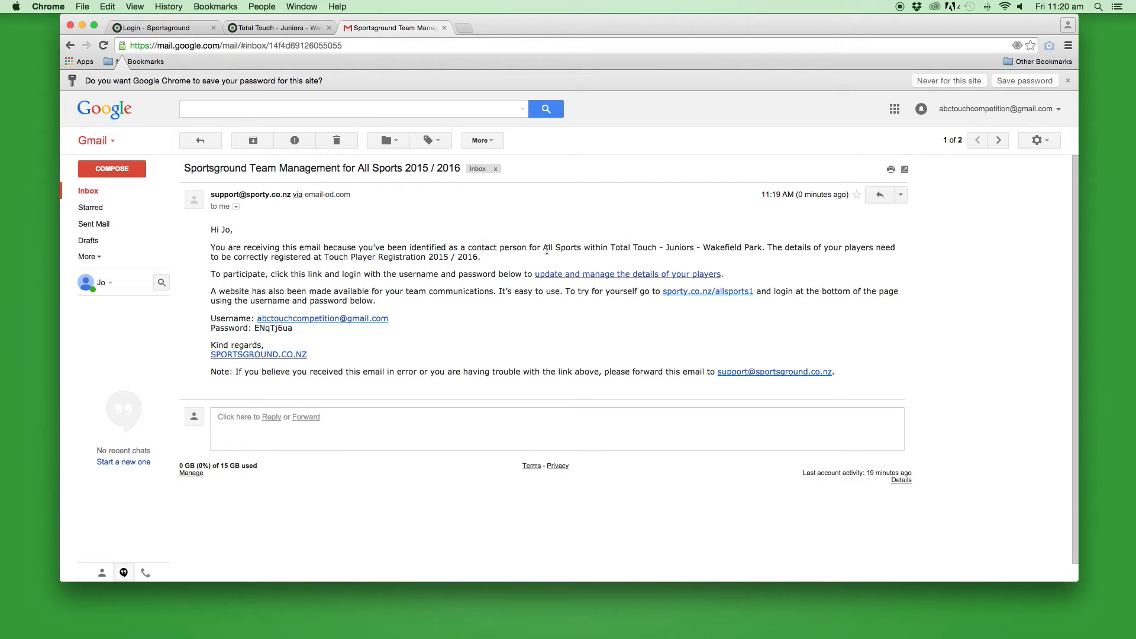
pyautogui.moveTo(544, 249); pyautogui.dragTo(760, 248)
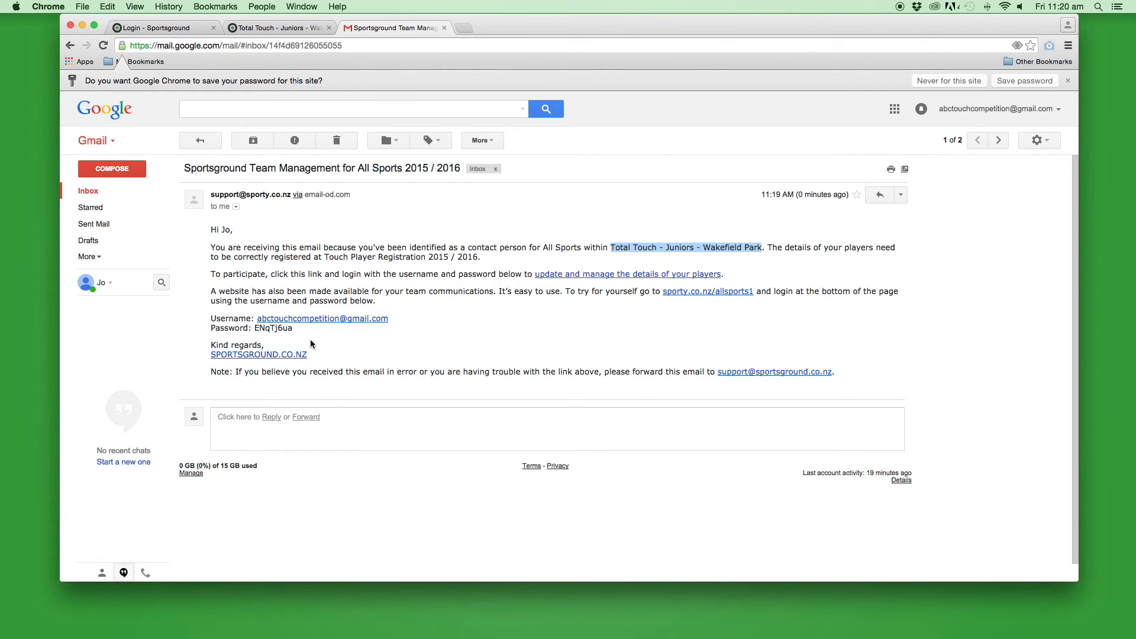
# Log in to the All Sports team builder and enter the new player's first and last name
pyautogui.click(596, 274)
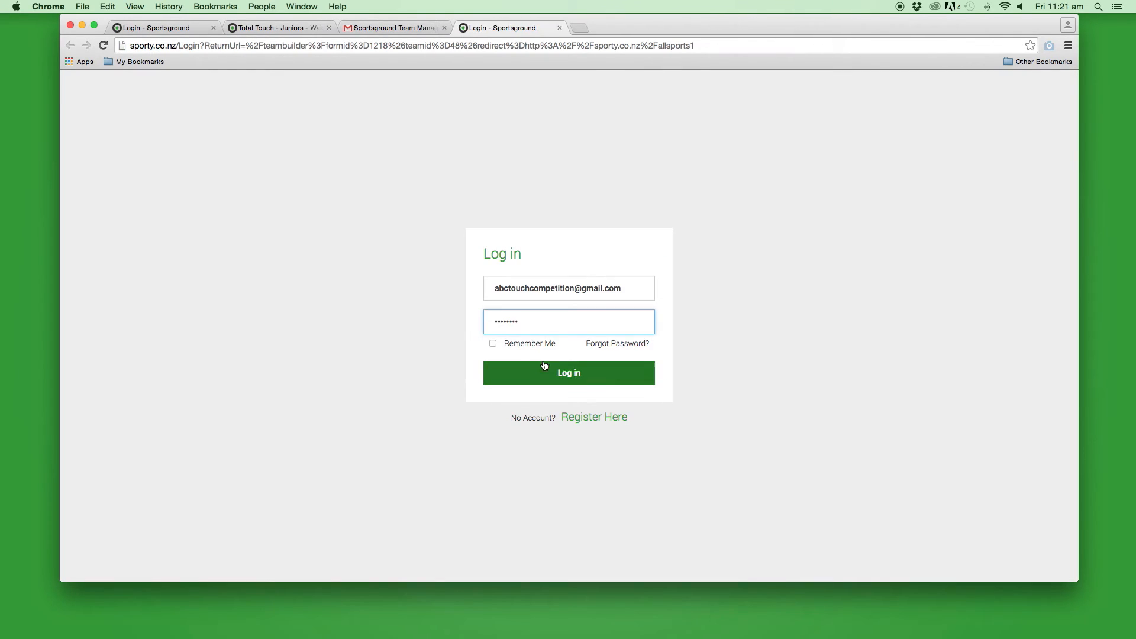
pyautogui.click(570, 373)
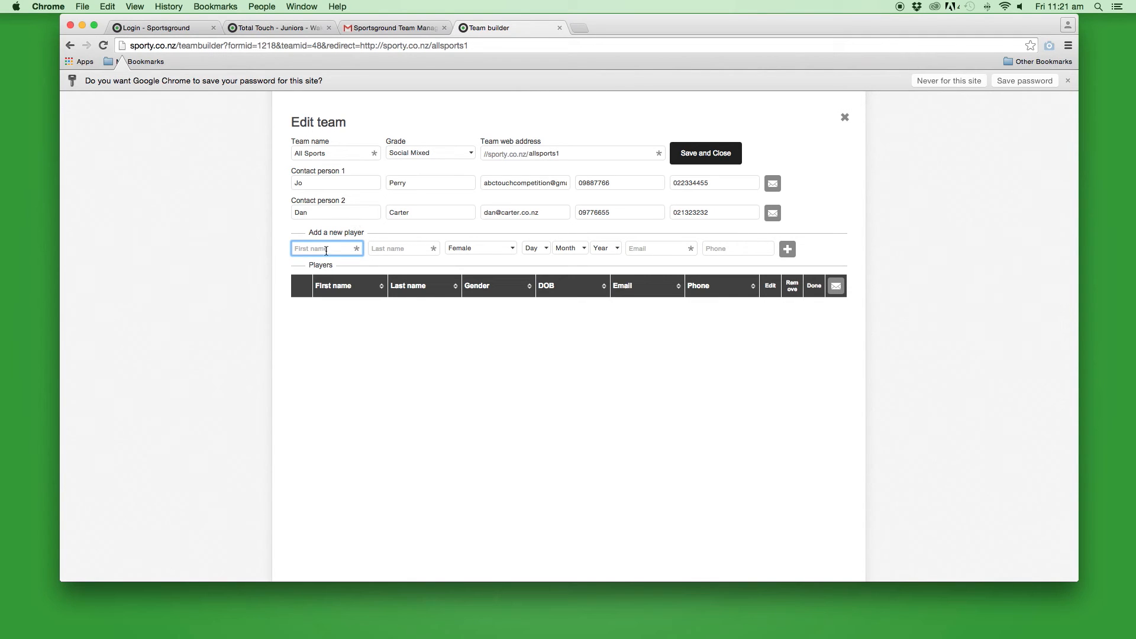
pyautogui.write('Billy')
pyautogui.press('Tab')
pyautogui.write('Bob')
# Set the player as Male, born 4 May 1993, add e-mail and phone, and add them
pyautogui.click(477, 248)
pyautogui.click(477, 255)
pyautogui.click(530, 248)
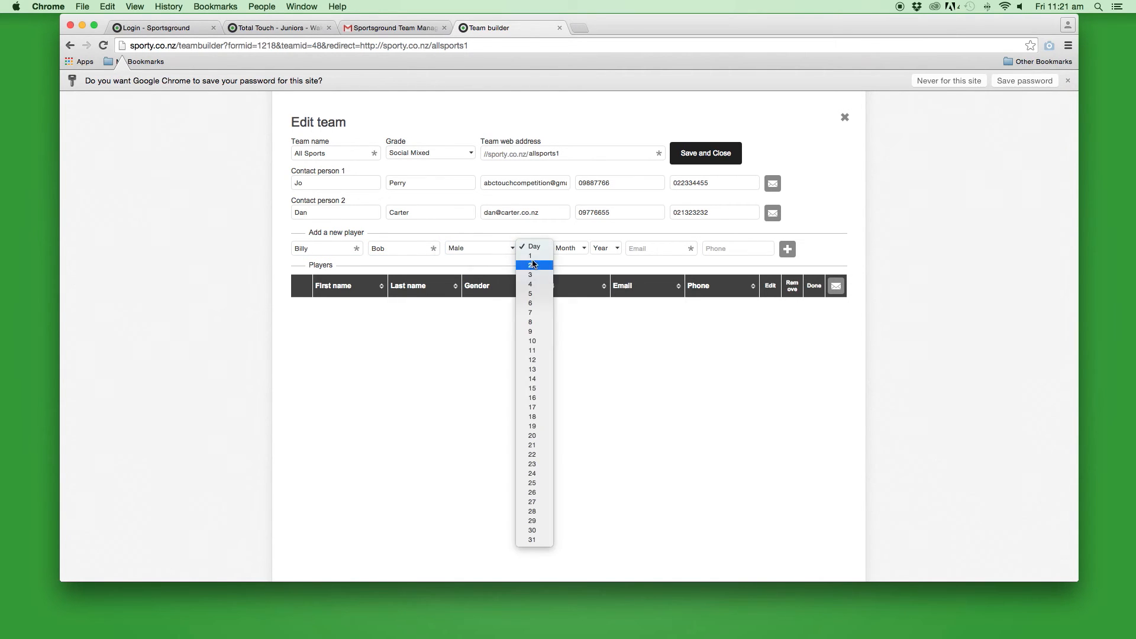
pyautogui.click(532, 284)
pyautogui.click(567, 251)
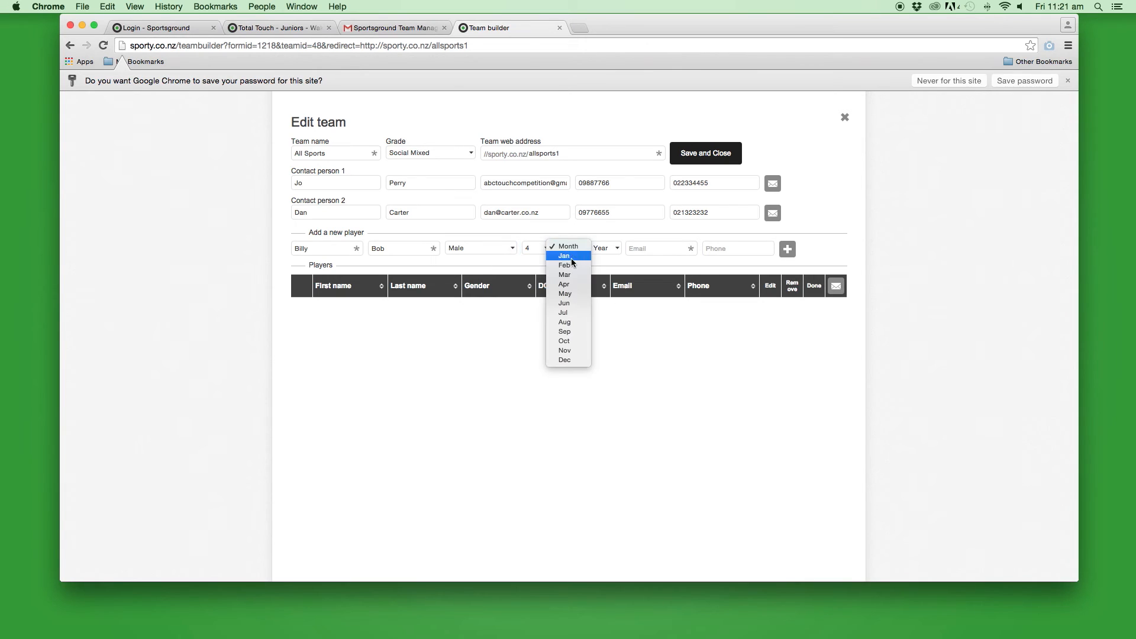
pyautogui.click(565, 294)
pyautogui.click(603, 248)
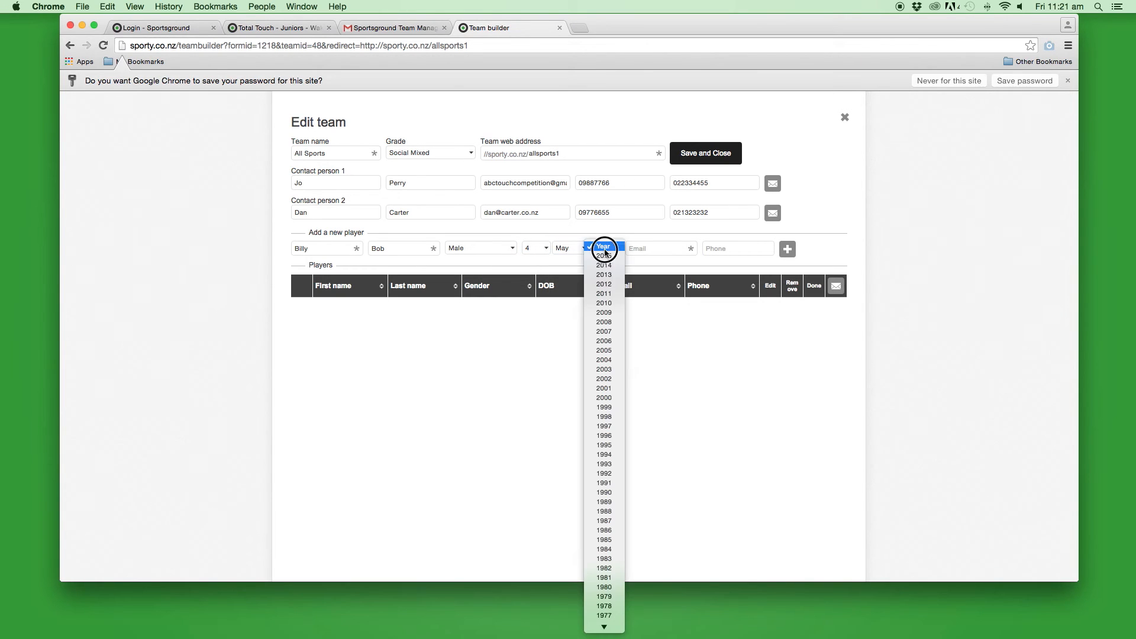
pyautogui.click(605, 465)
pyautogui.click(646, 252)
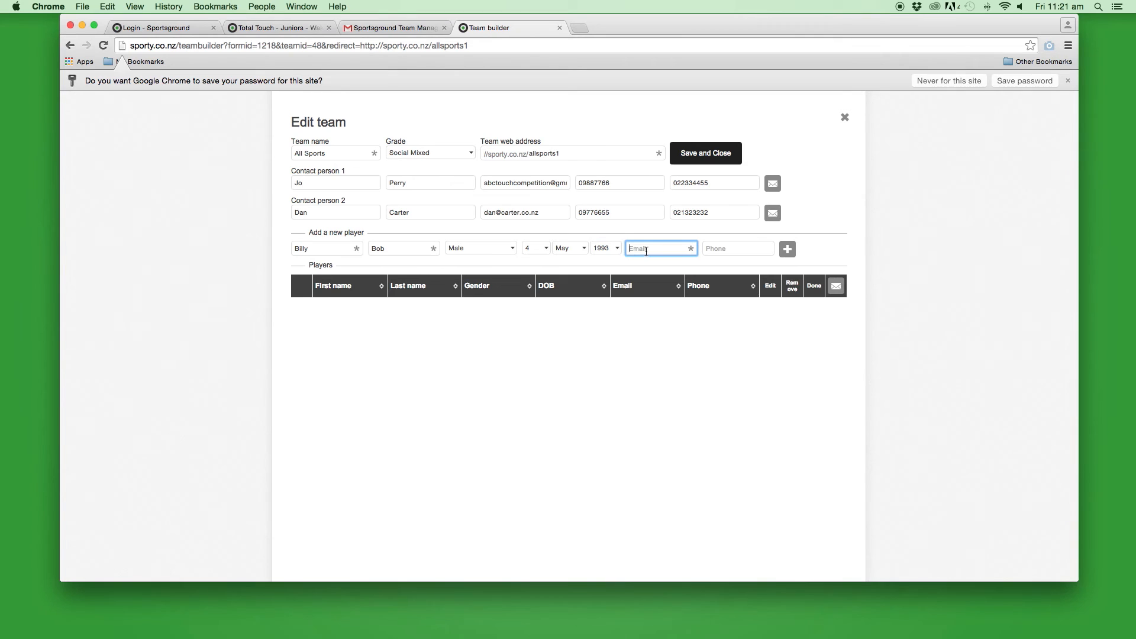
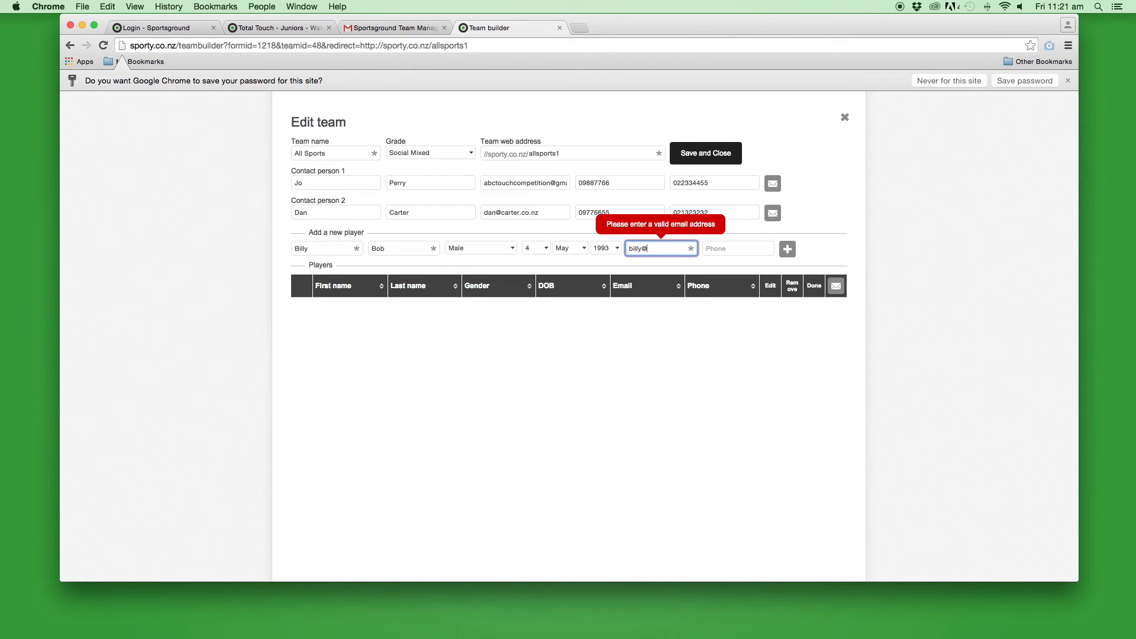
pyautogui.click(718, 247)
pyautogui.write('0988')
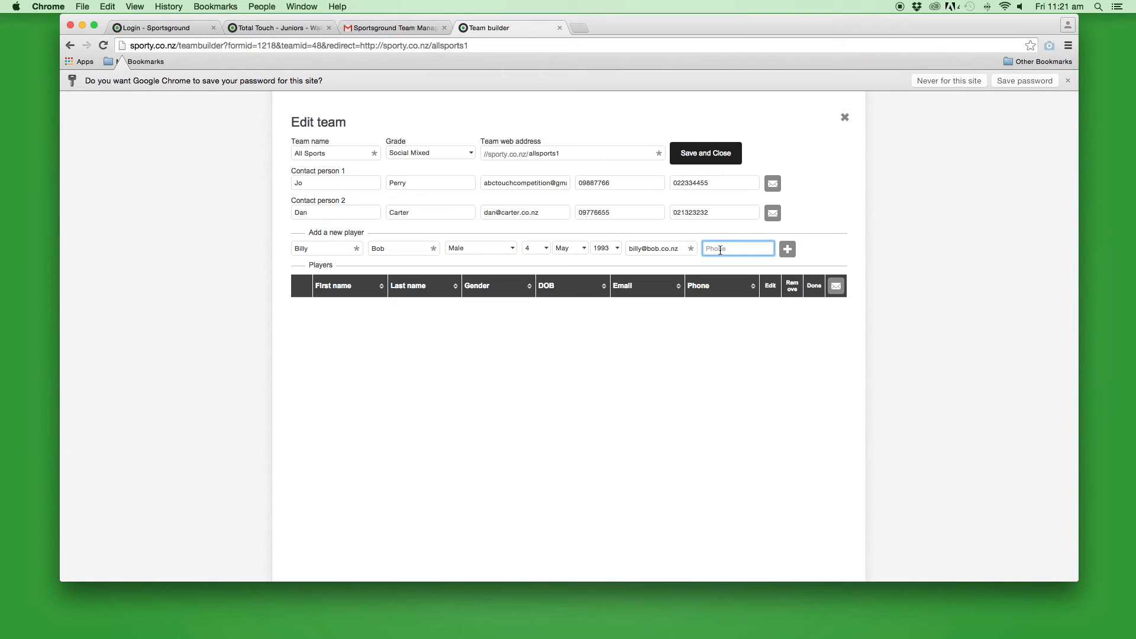
pyautogui.write('7766')
pyautogui.click(787, 251)
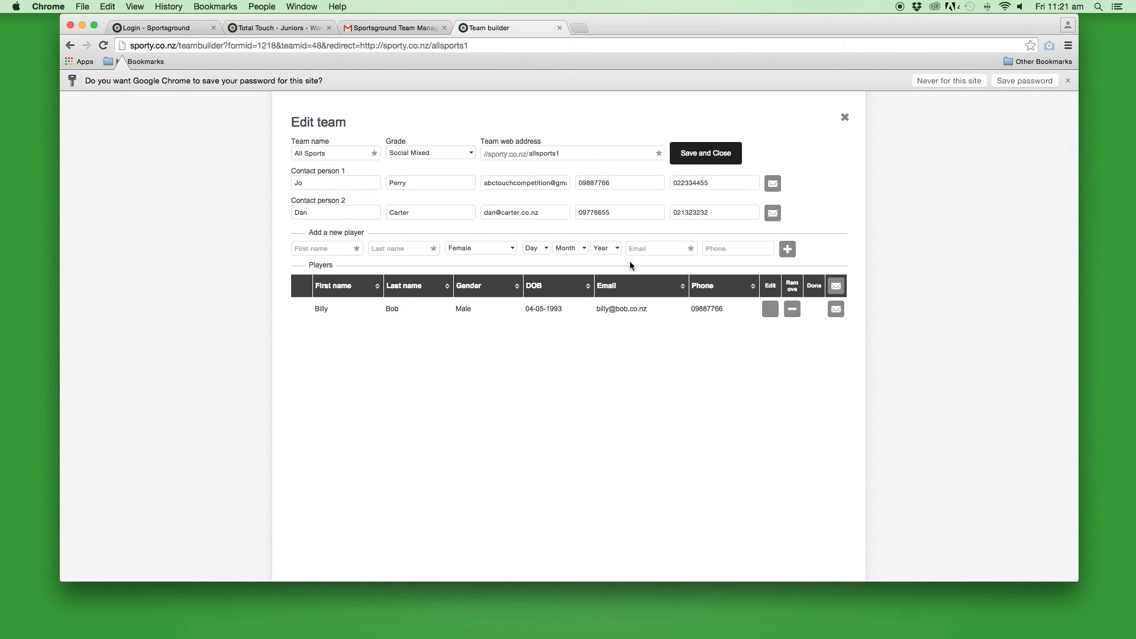
# Enter the second player's first and last name and birth date 12 Jan 1988
pyautogui.click(339, 250)
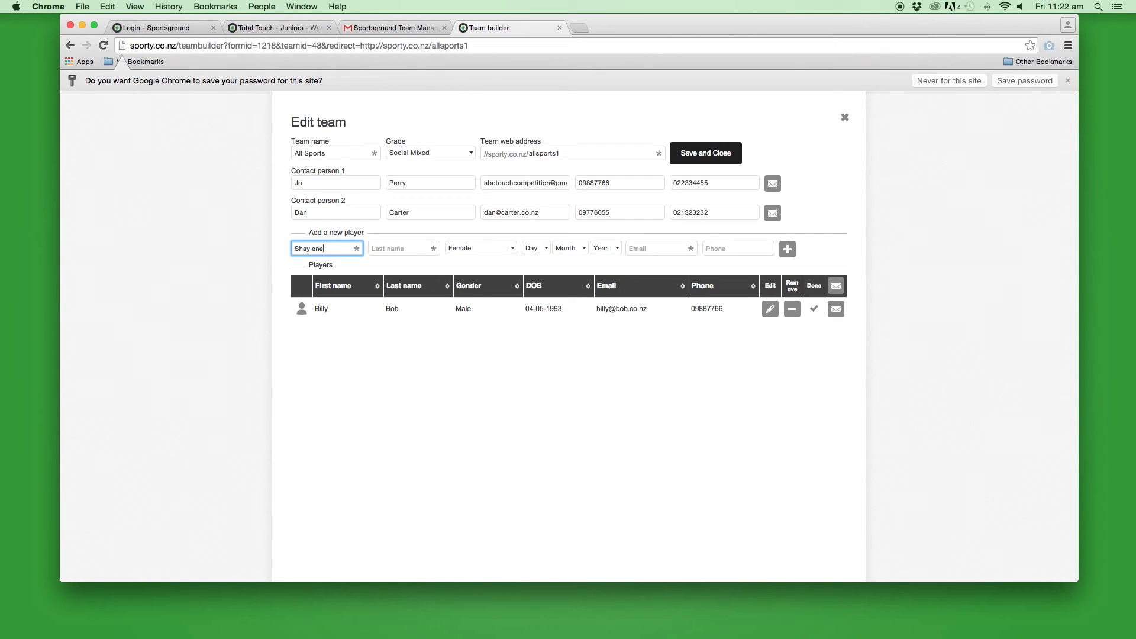
pyautogui.click(400, 249)
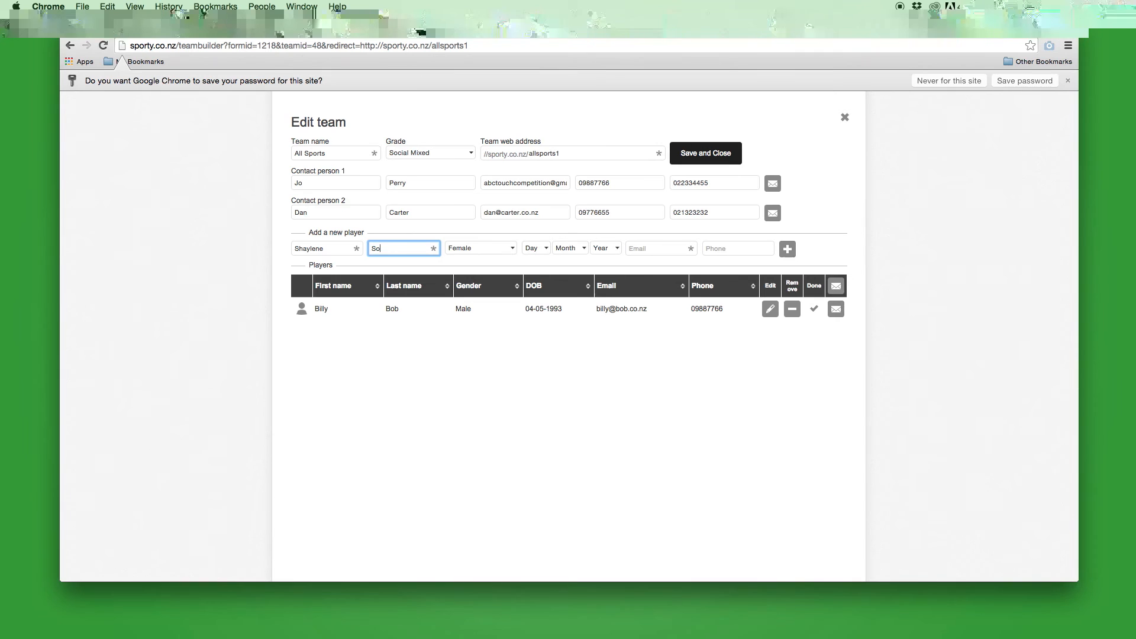
pyautogui.press('Tab')
pyautogui.press('Tab')
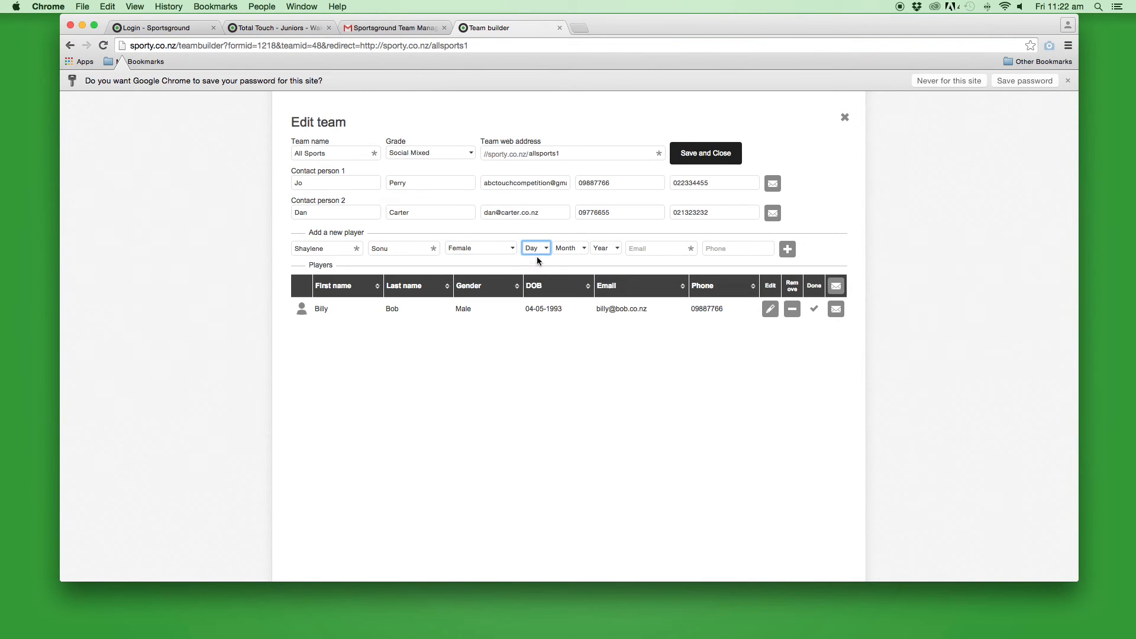
pyautogui.click(535, 248)
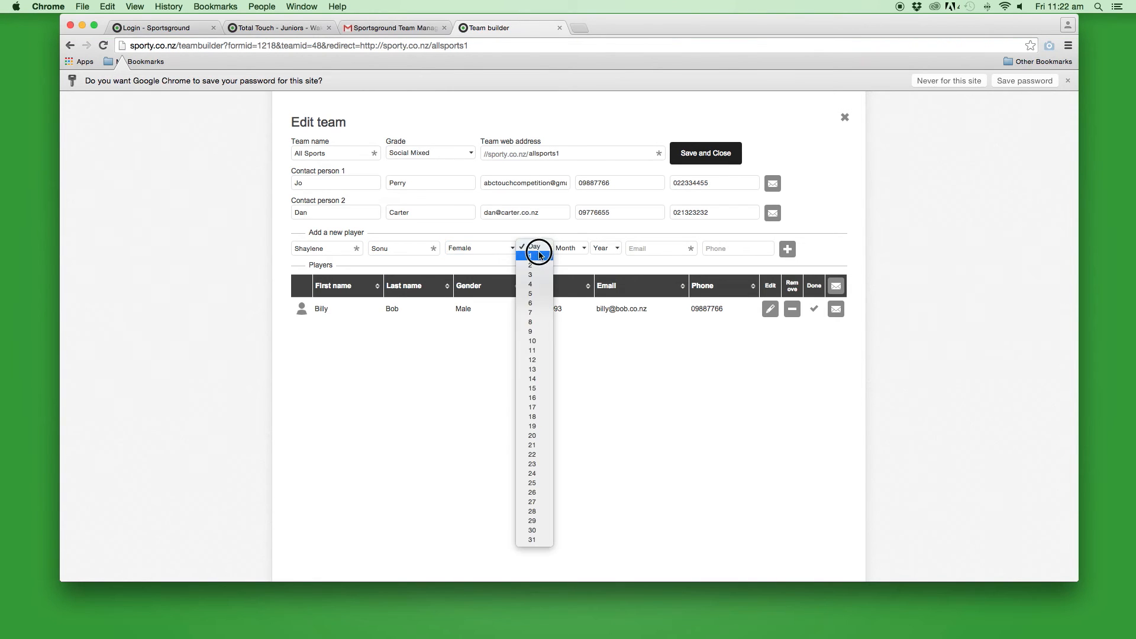
pyautogui.click(535, 368)
pyautogui.click(570, 247)
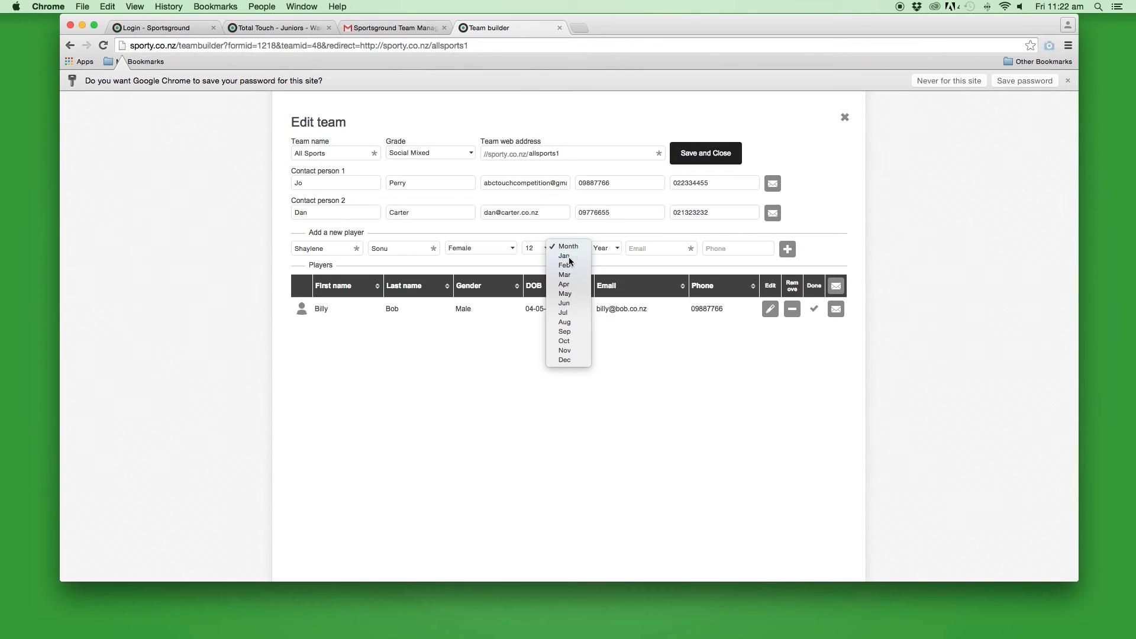
pyautogui.click(569, 257)
pyautogui.click(604, 248)
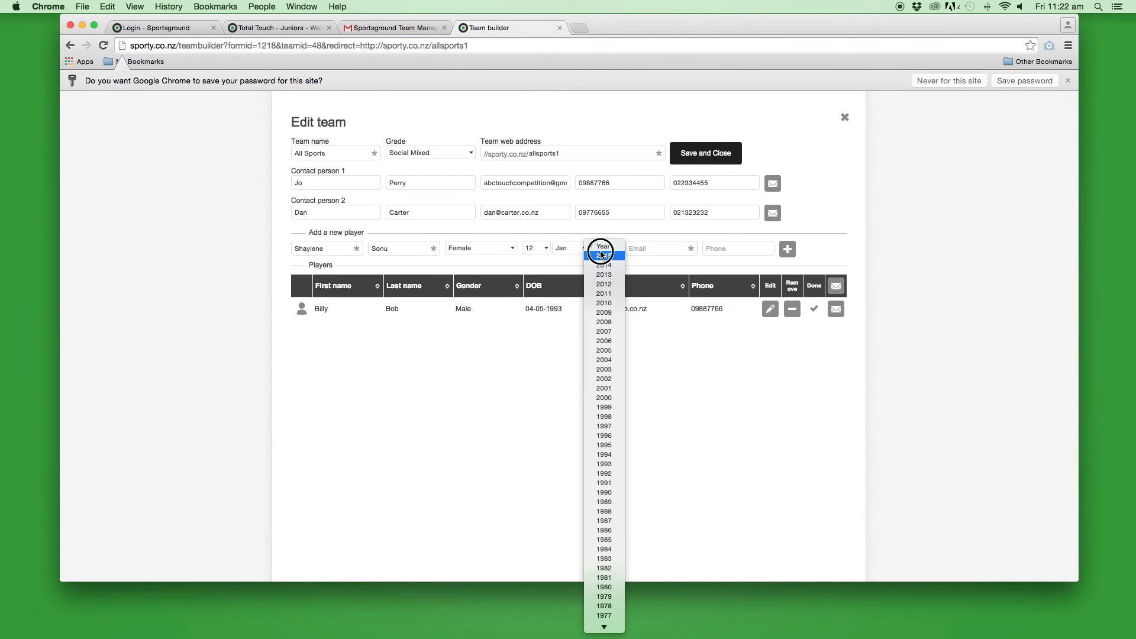
pyautogui.click(603, 511)
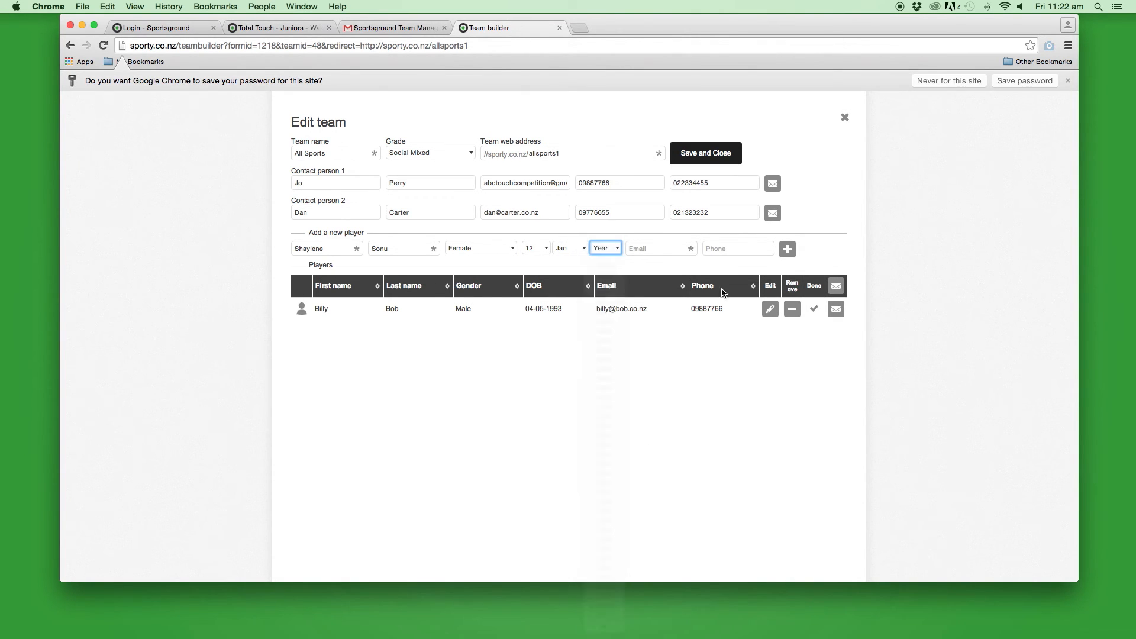
# Add the player's email and phone, add them to the team, and save and close
pyautogui.click(668, 248)
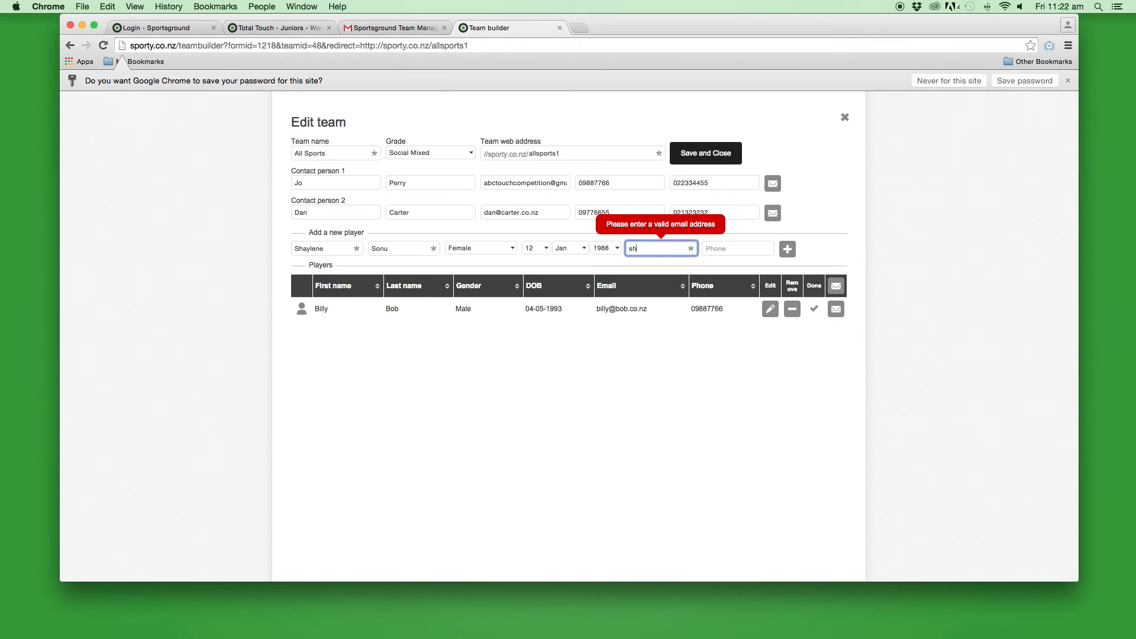
pyautogui.press('Tab')
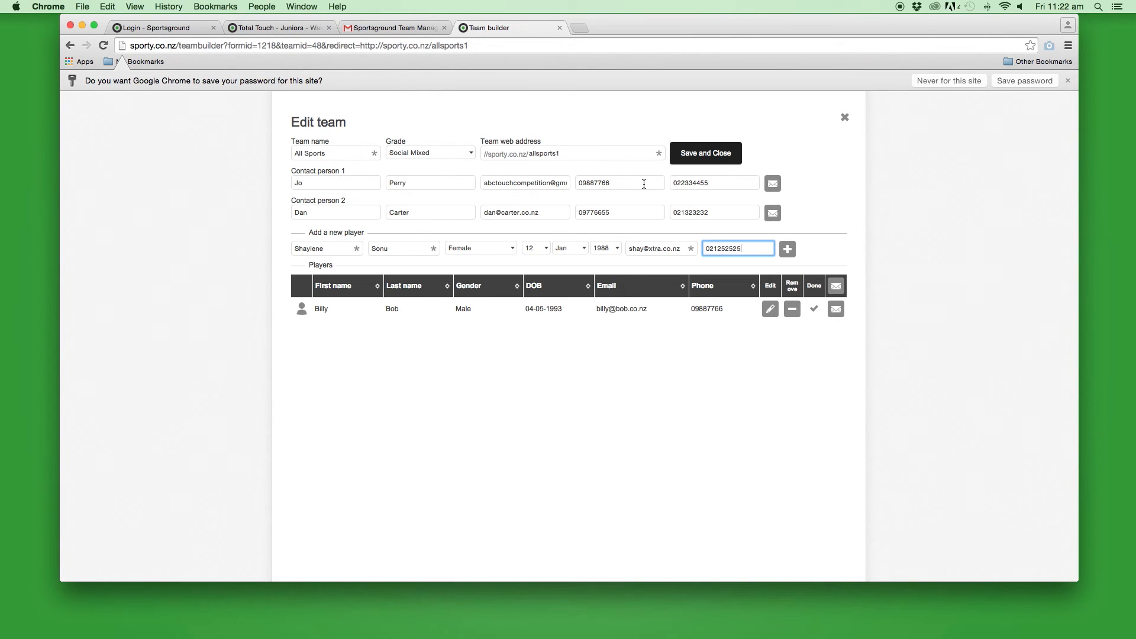
pyautogui.click(788, 253)
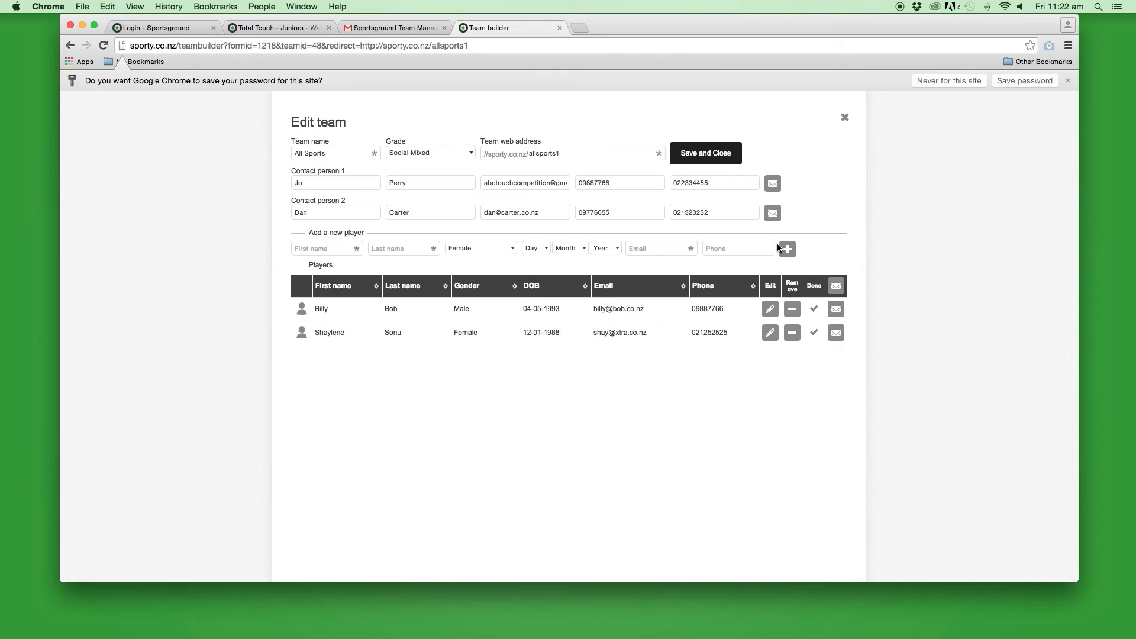
pyautogui.click(705, 154)
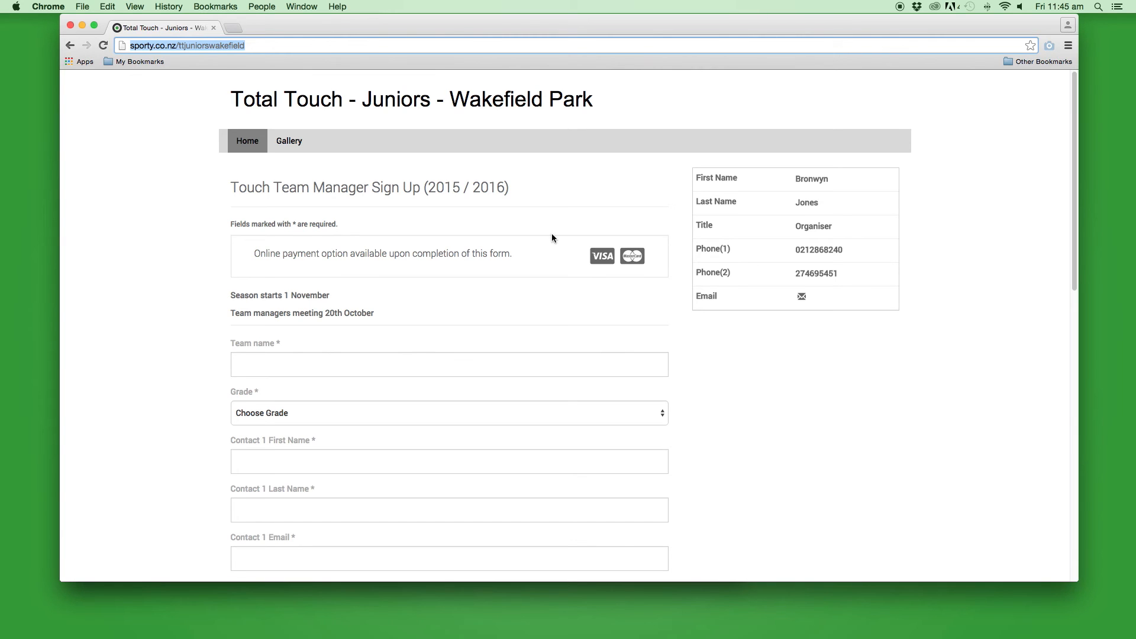
# Log in through Admin Login with the administrator username and password
pyautogui.scroll(-10, 881, 394)
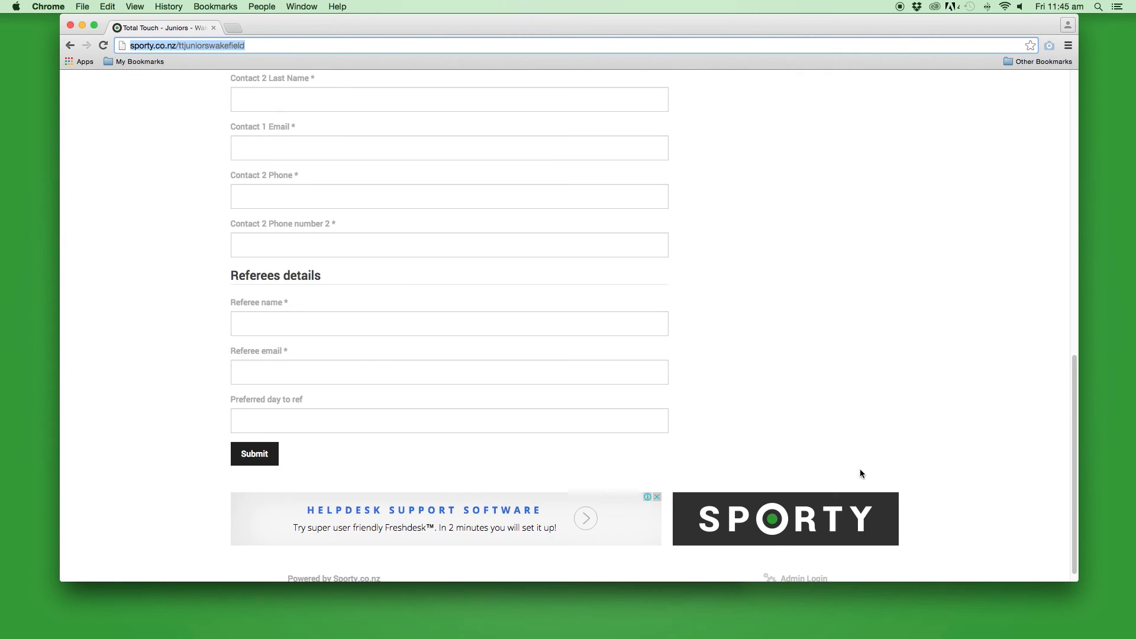
pyautogui.click(801, 566)
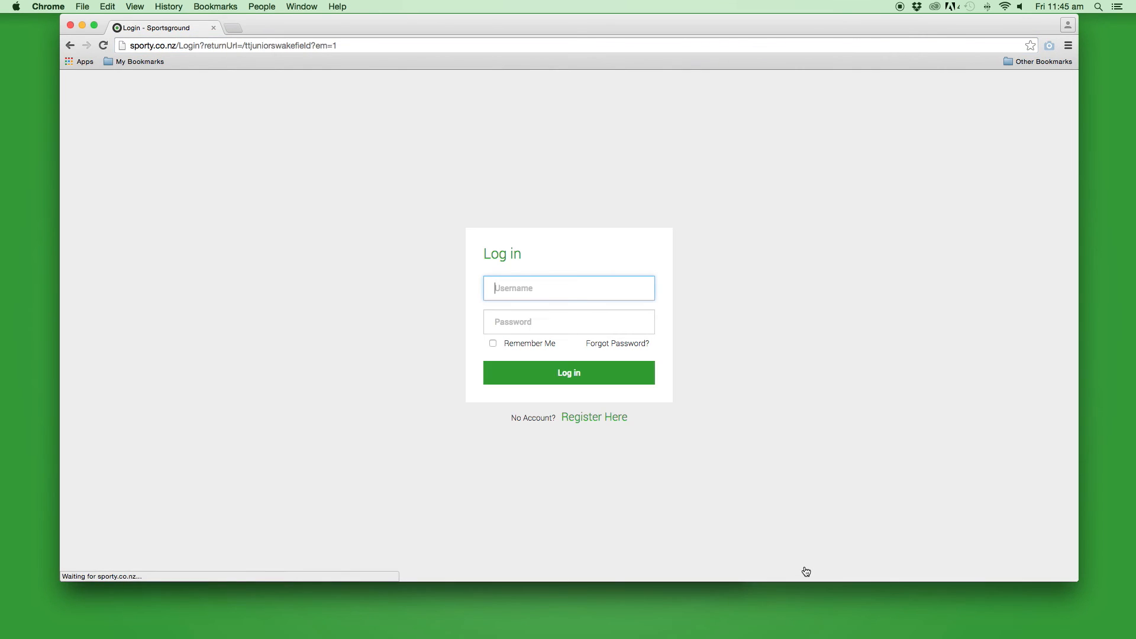
pyautogui.write('joadmin')
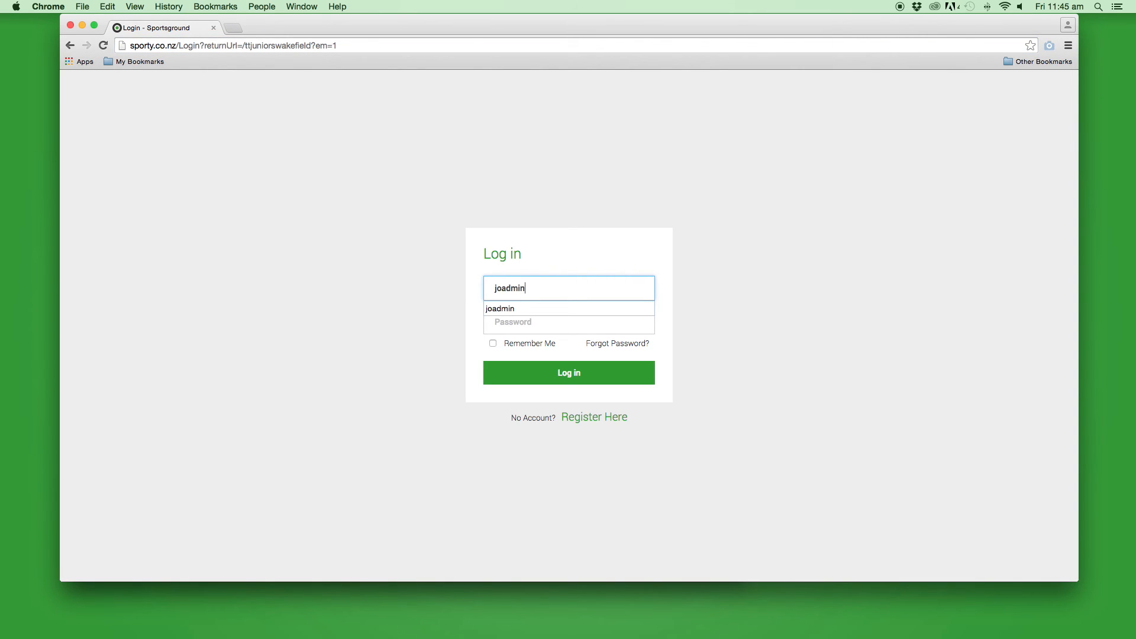
pyautogui.press('Tab')
pyautogui.write('•••••')
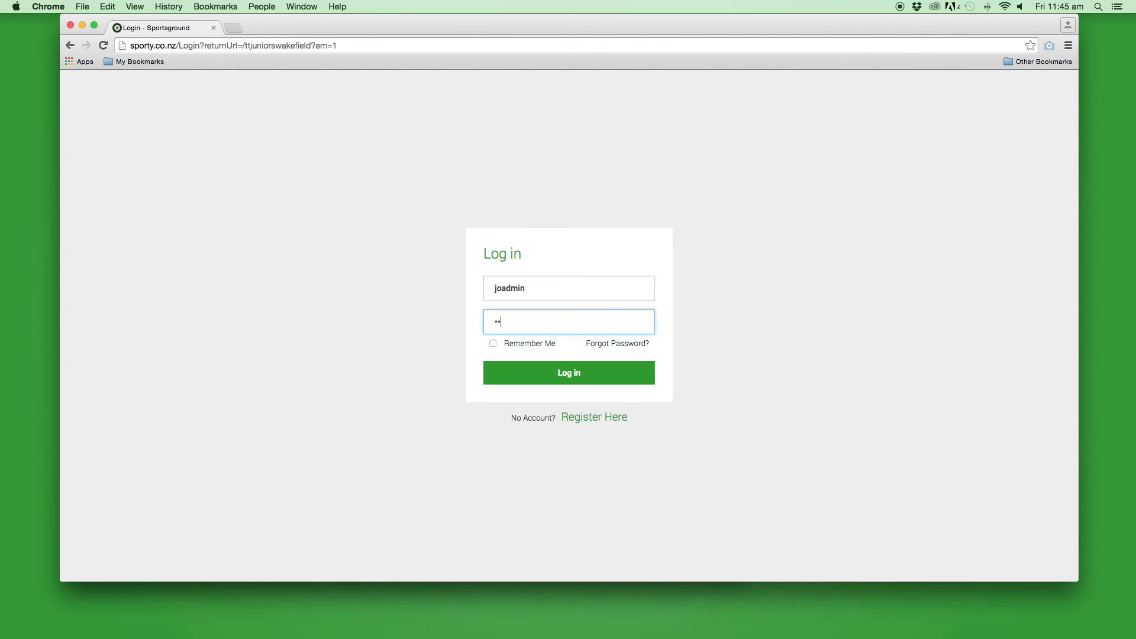
pyautogui.write('•••')
pyautogui.click(591, 377)
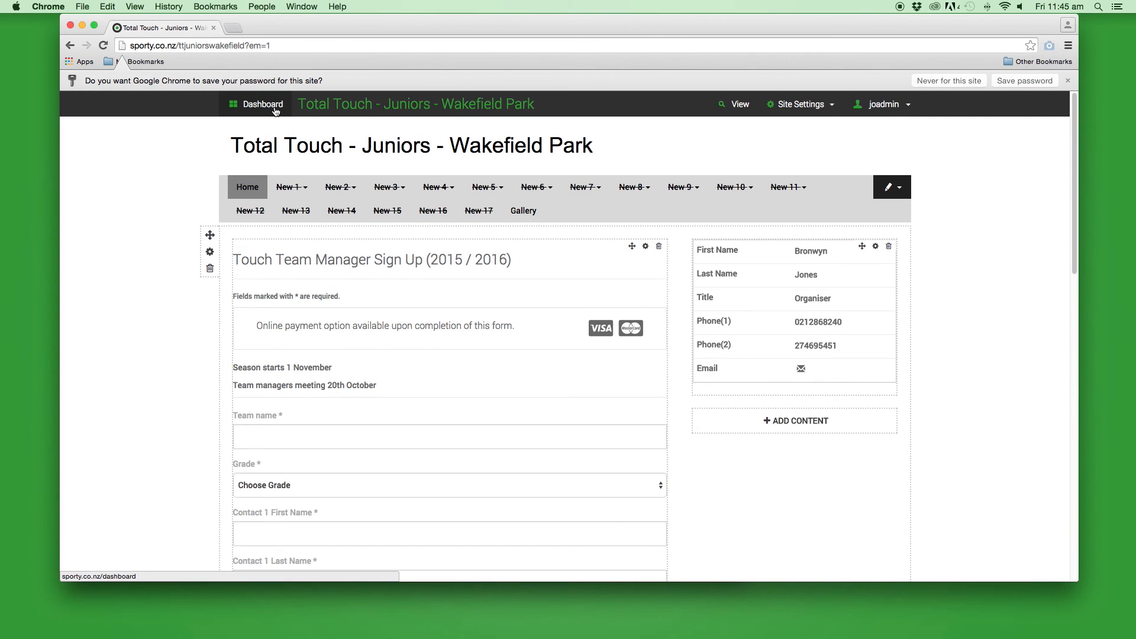
# Go to Dashboard > TeamBuilder > Touch Player Registration
pyautogui.click(275, 111)
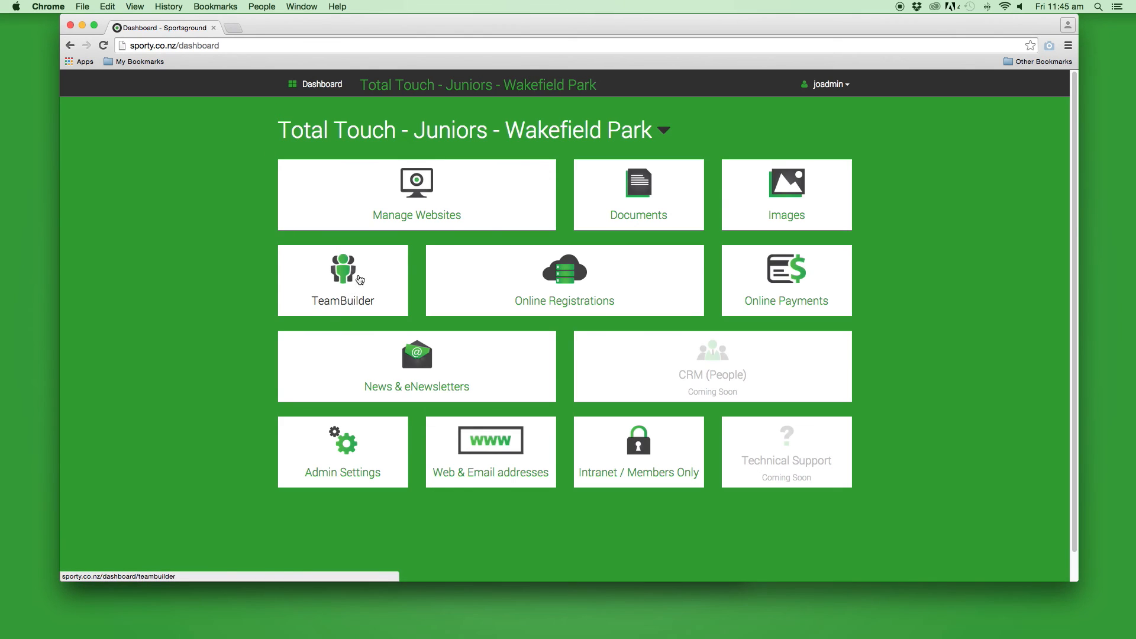
pyautogui.click(348, 283)
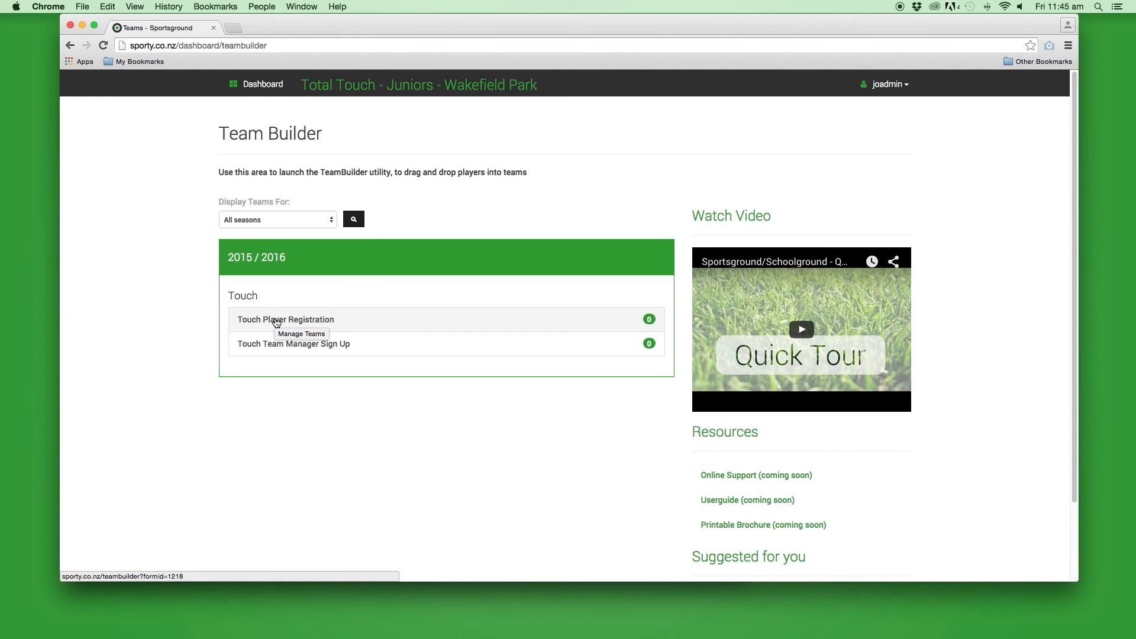
pyautogui.click(276, 320)
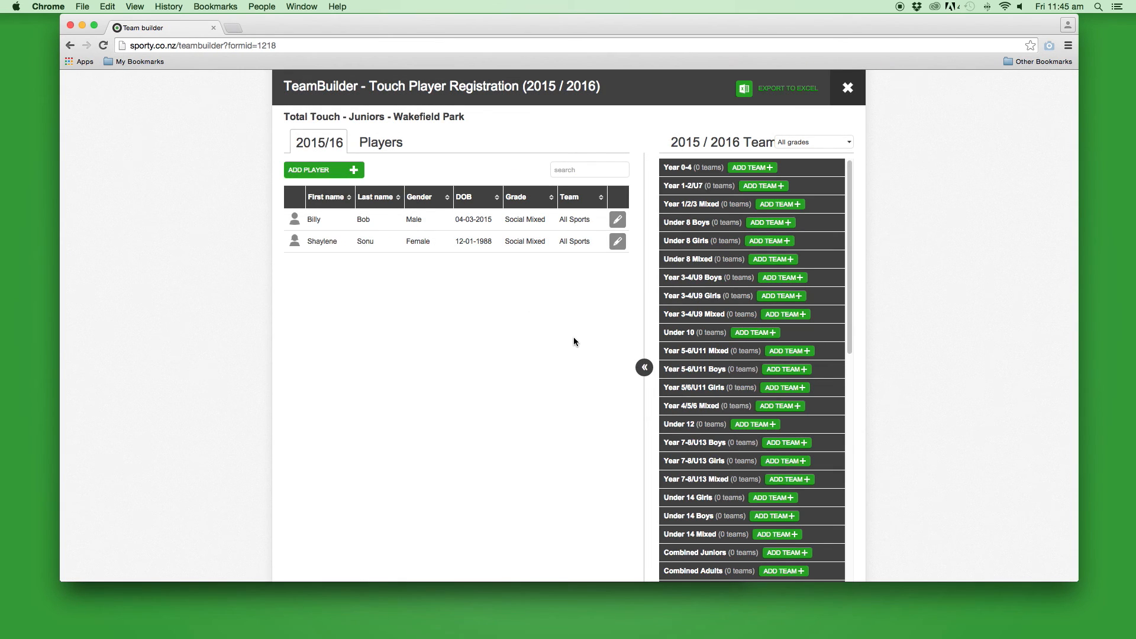
pyautogui.moveTo(849, 304); pyautogui.dragTo(850, 460)
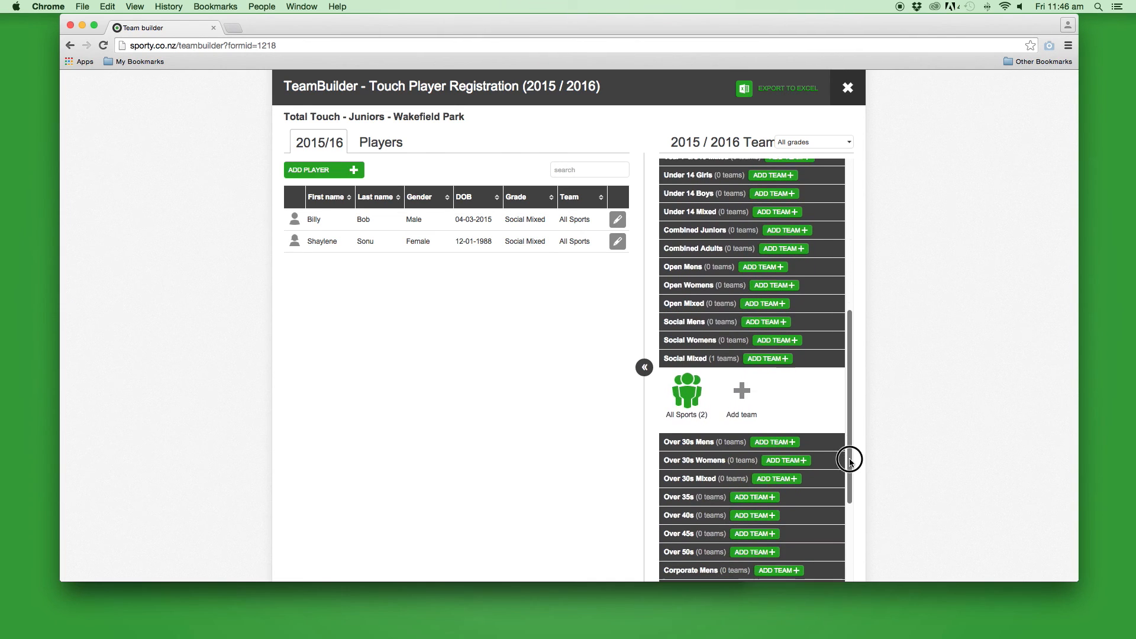
pyautogui.click(694, 398)
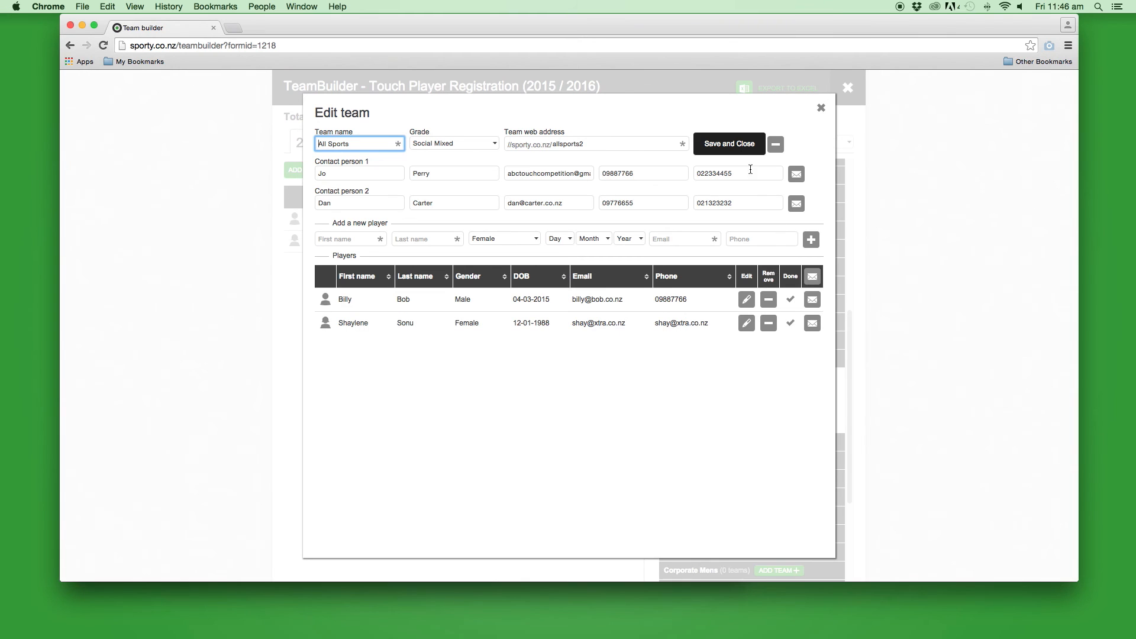
pyautogui.click(740, 145)
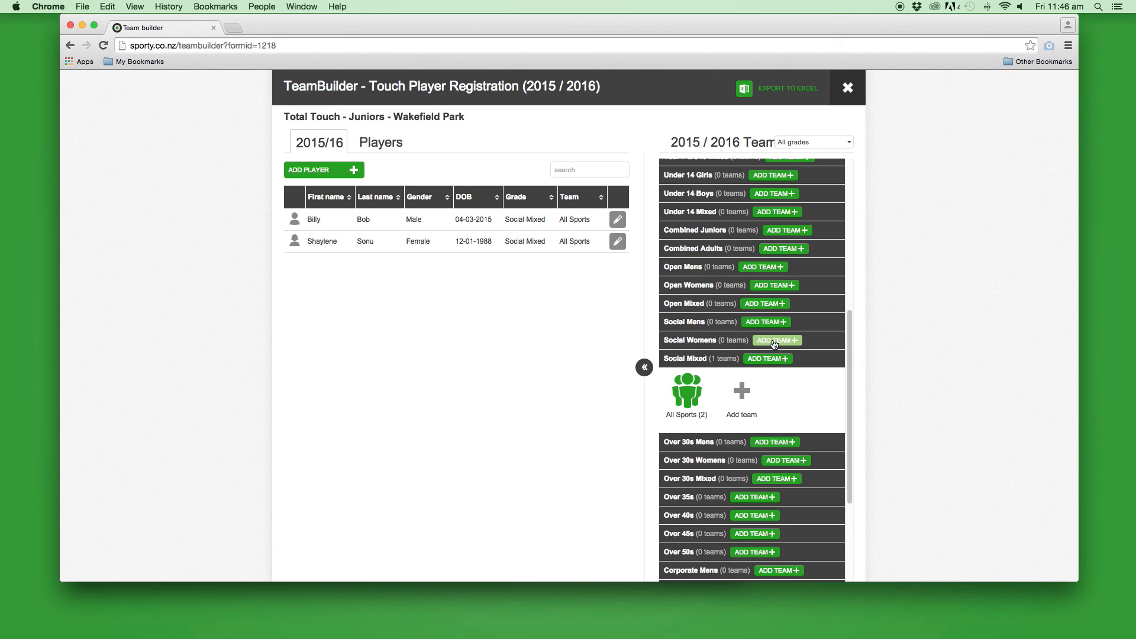
# Start Social Womens team 'All Girls Go' and fill the first contact's name, email and two phones
pyautogui.click(774, 341)
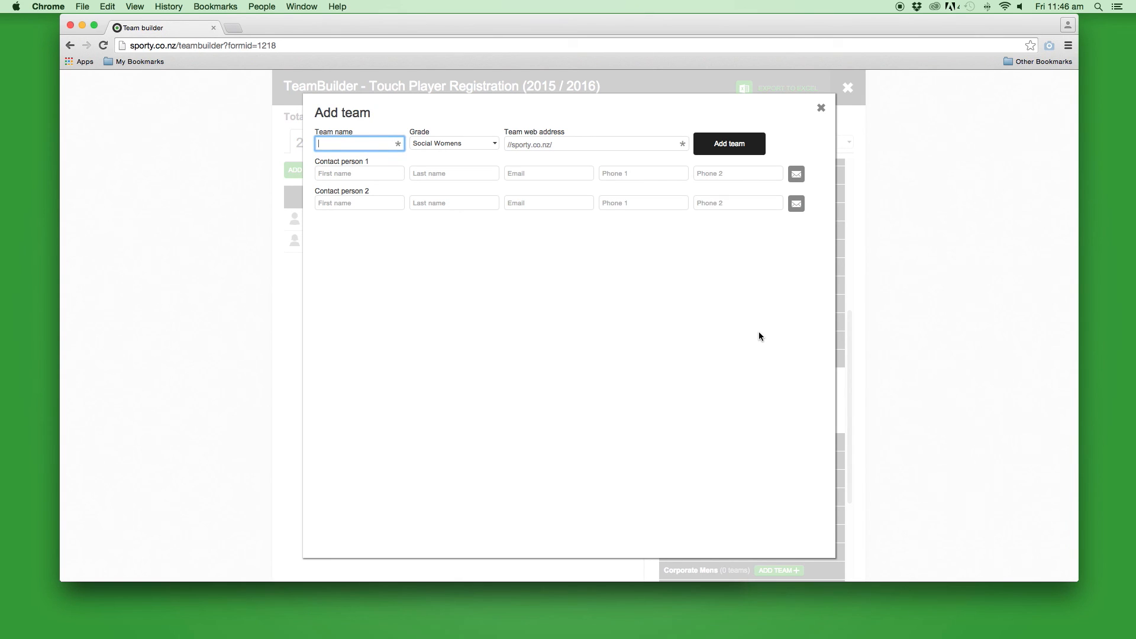
pyautogui.write('All Girls Go')
pyautogui.click(349, 173)
pyautogui.press('Tab')
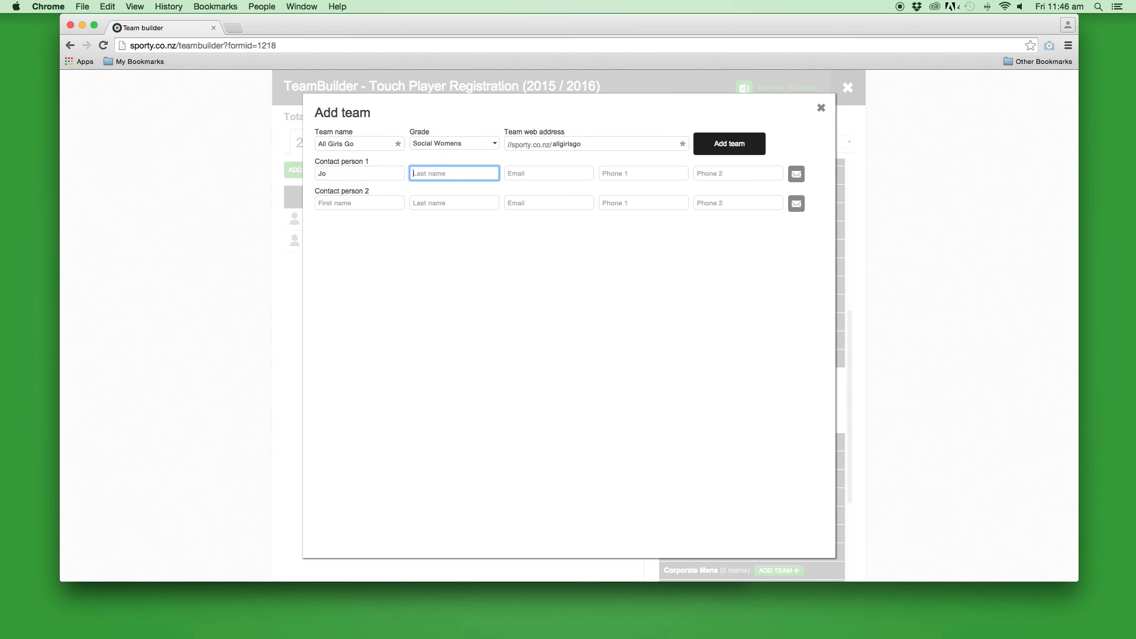
pyautogui.press('Tab')
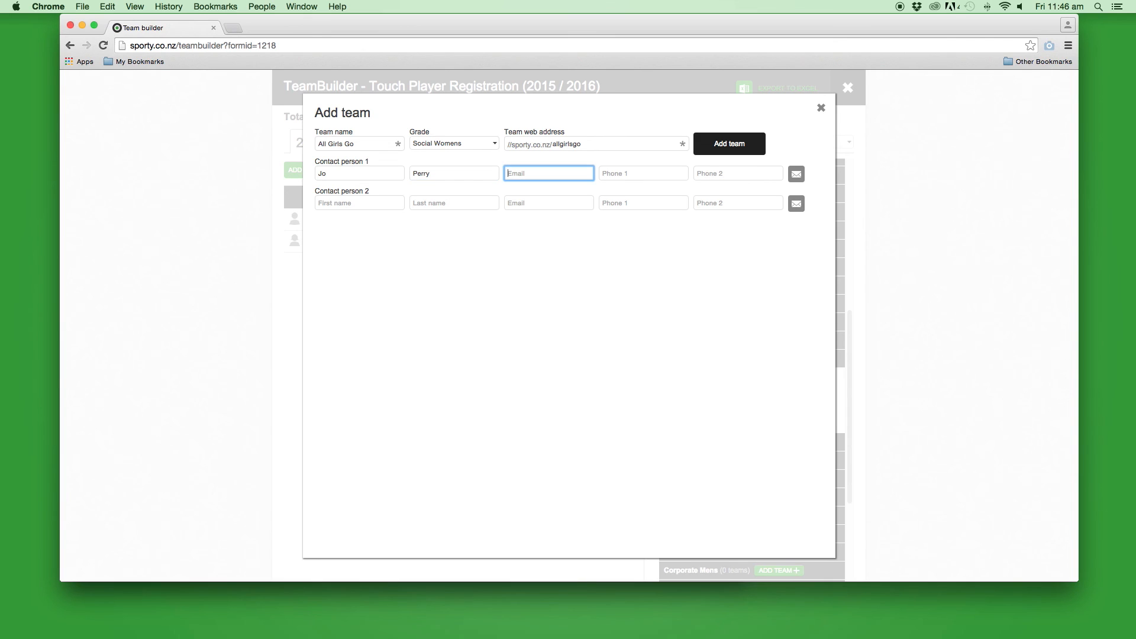
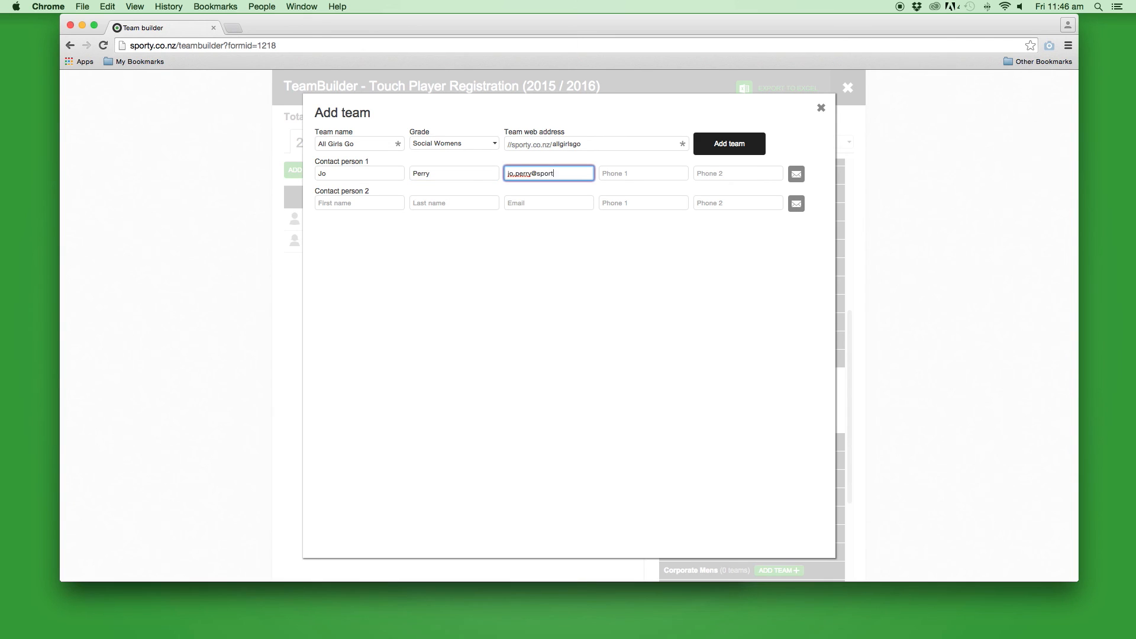
pyautogui.press('Tab')
pyautogui.press('Tab')
pyautogui.write('04656565')
# Fill the second contact's name, email and two phone numbers, then add the team
pyautogui.press('Tab')
pyautogui.press('Tab')
pyautogui.press('Tab')
pyautogui.press('Tab')
pyautogui.write('022123456')
pyautogui.press('Tab')
pyautogui.write('04123456')
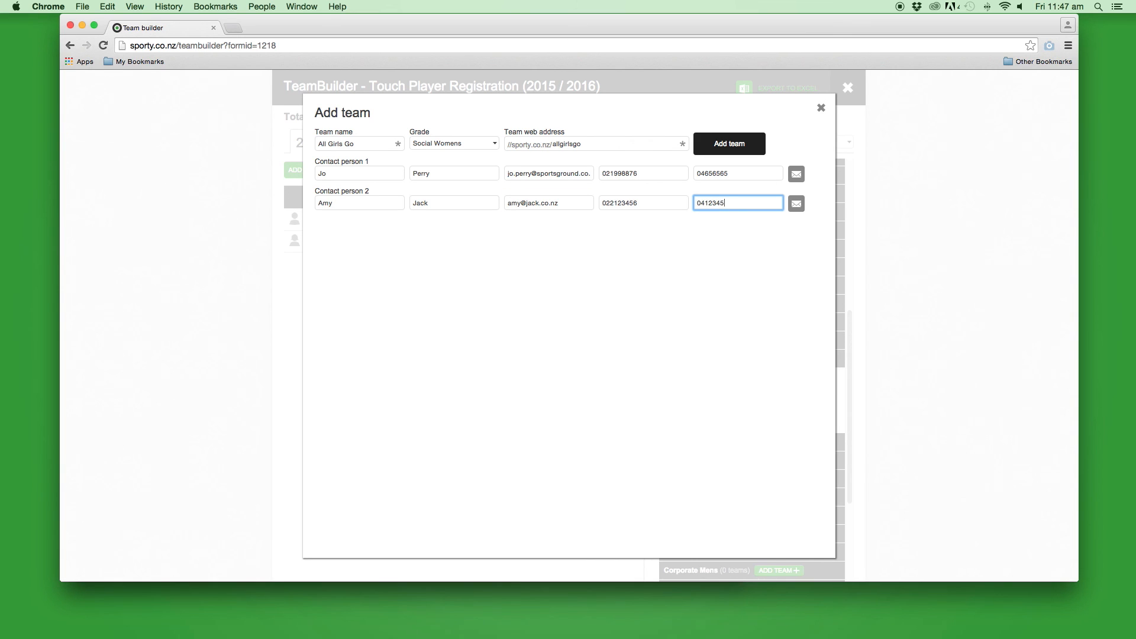
pyautogui.click(751, 149)
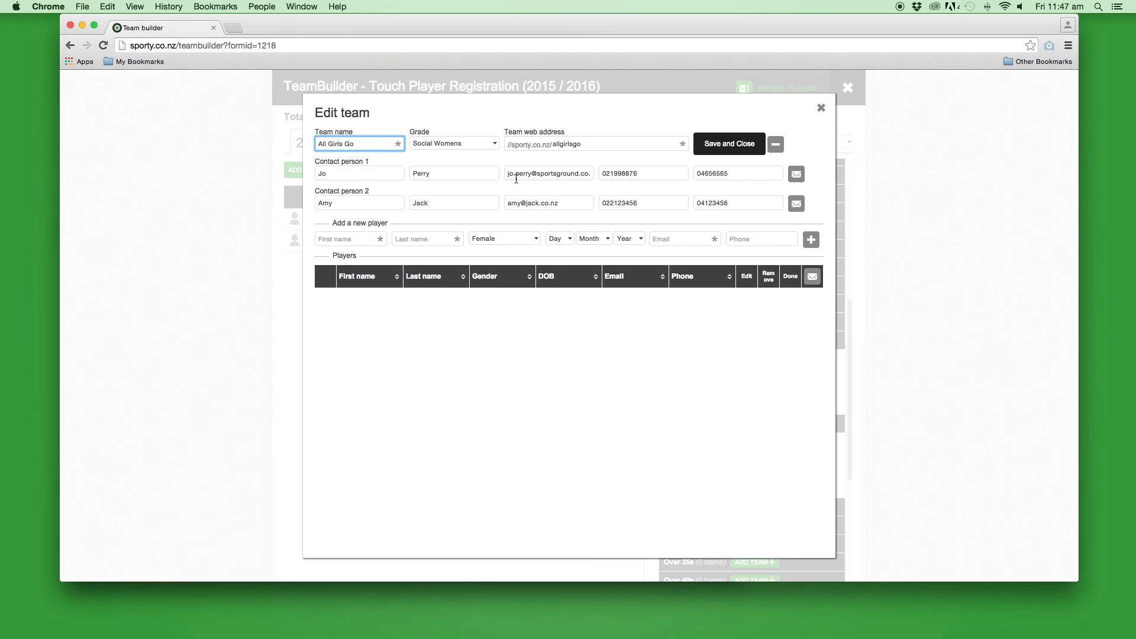
# Make contact person 1 the All Girls Go team manager, save the team, and exit TeamBuilder
pyautogui.click(797, 178)
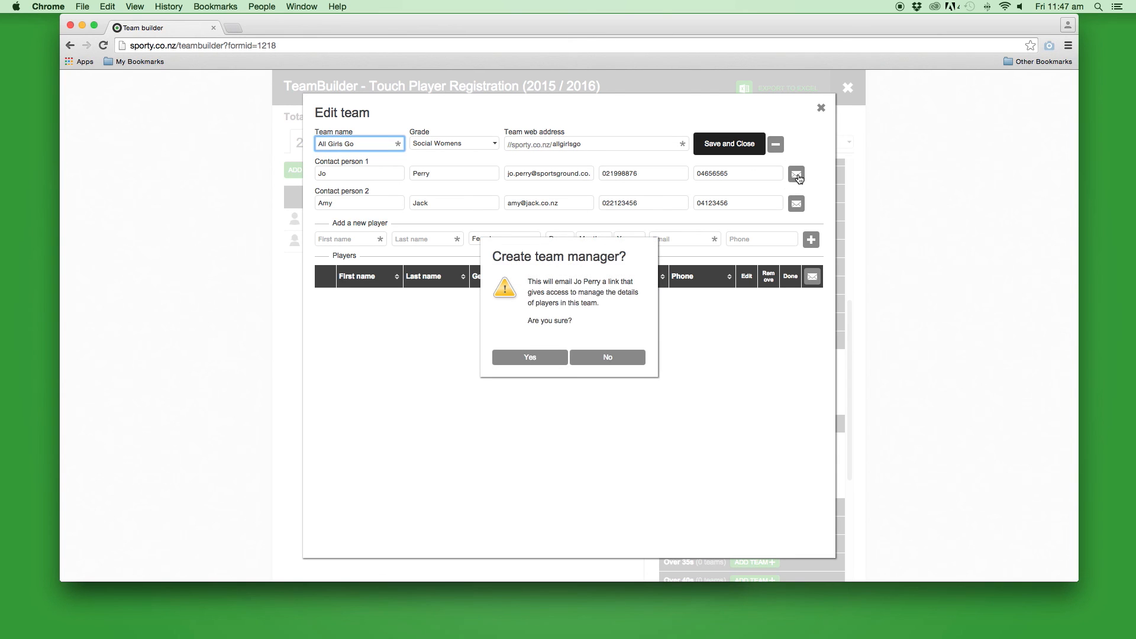
pyautogui.click(534, 361)
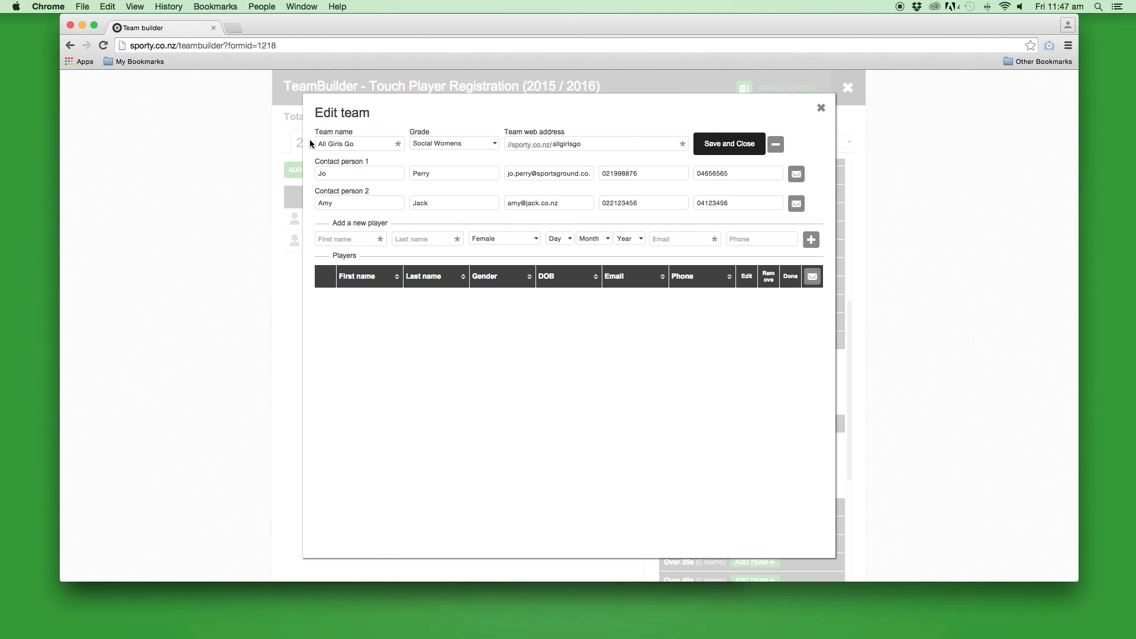
pyautogui.click(735, 148)
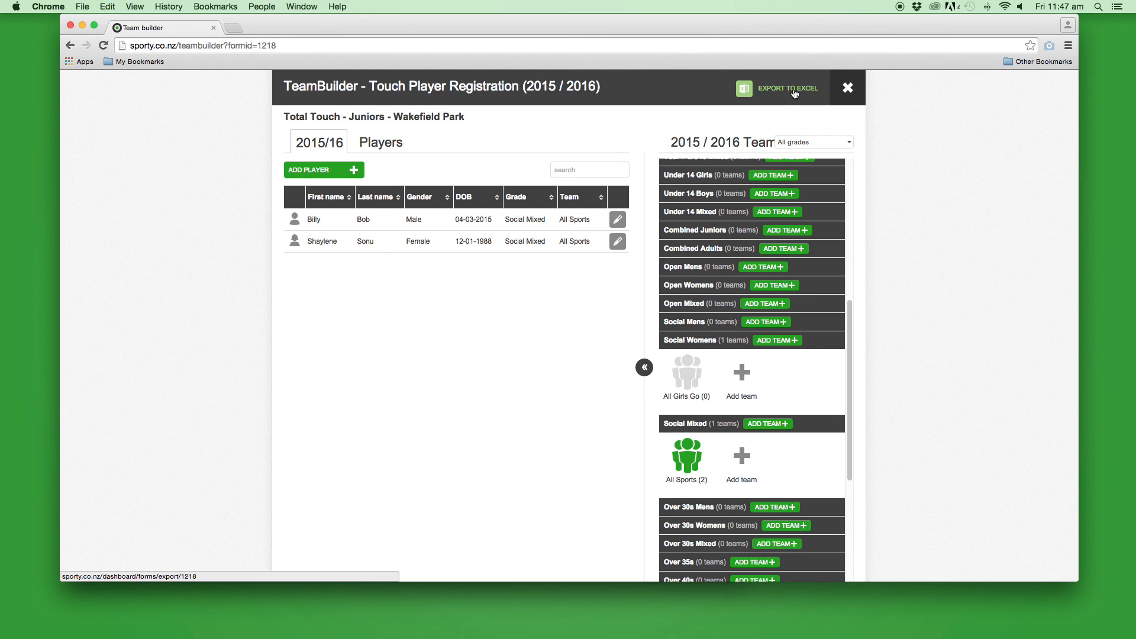
pyautogui.click(849, 90)
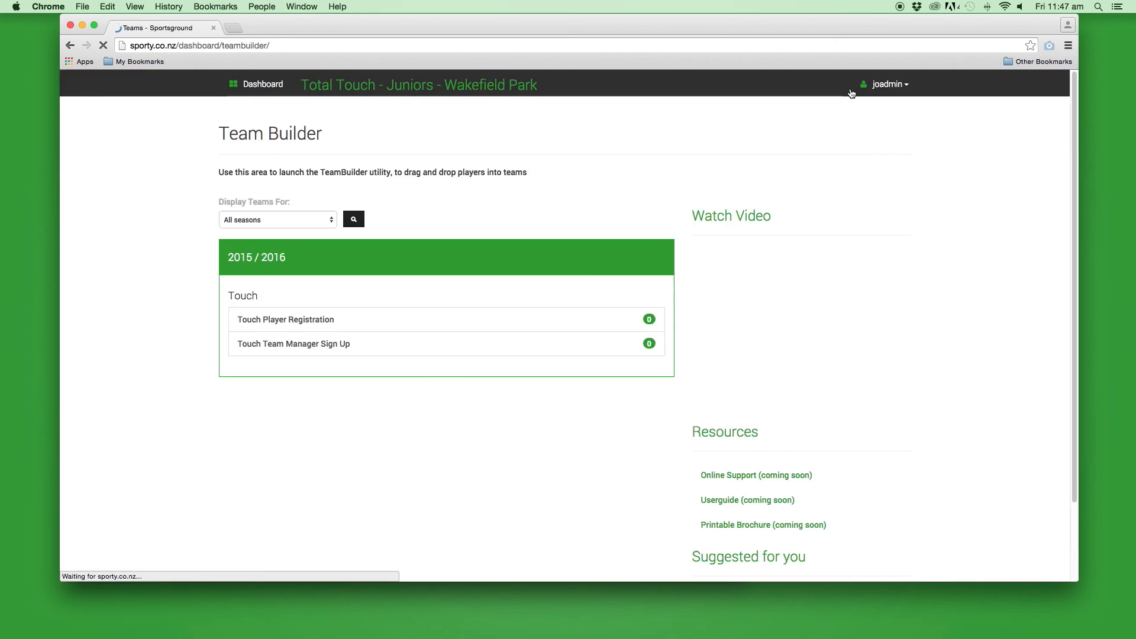